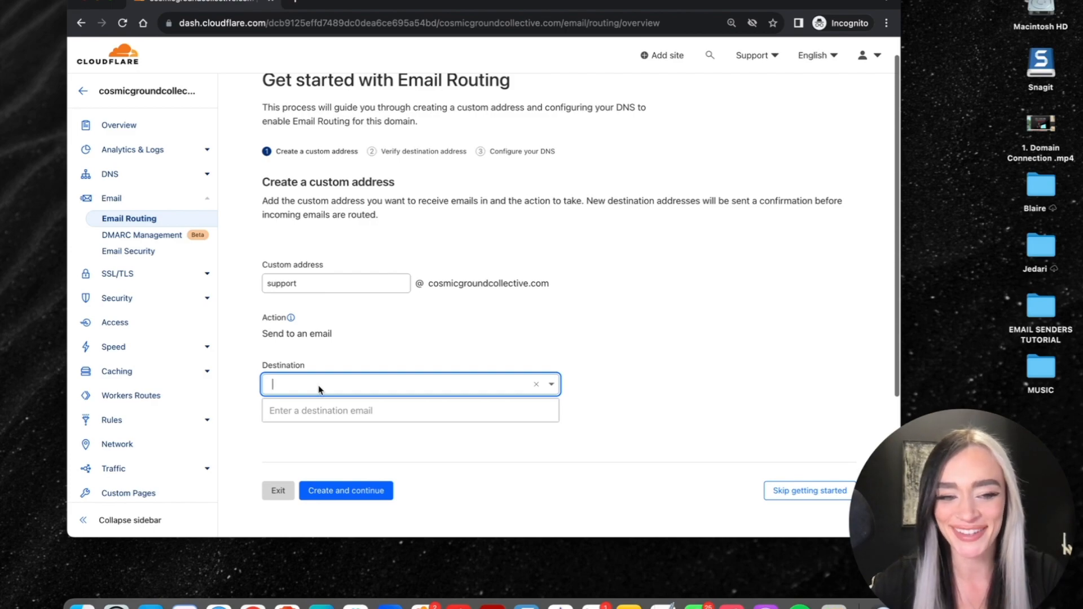
- Enter the Gmail address as the forwarding destination and create the support custom address
click(354, 410)
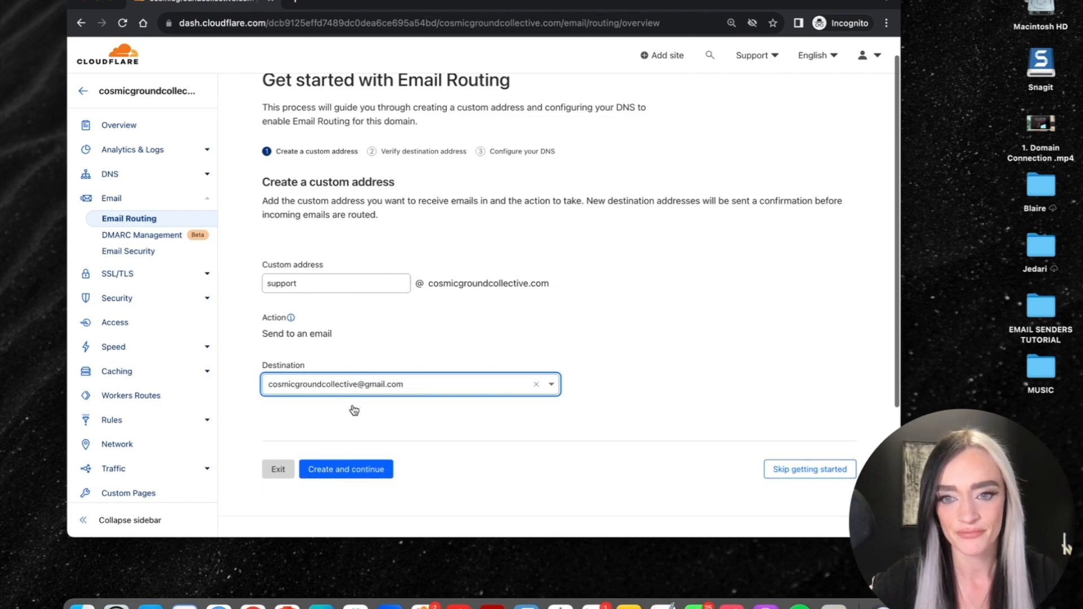
click(357, 471)
drag(265, 183, 428, 204)
click(428, 204)
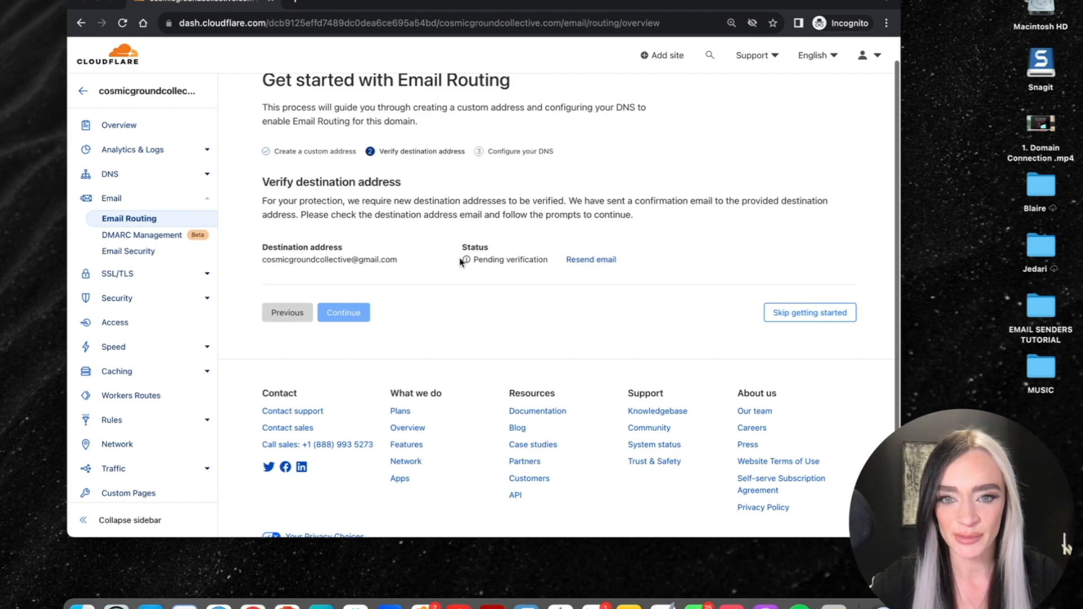
scroll(342, 260, up, 1)
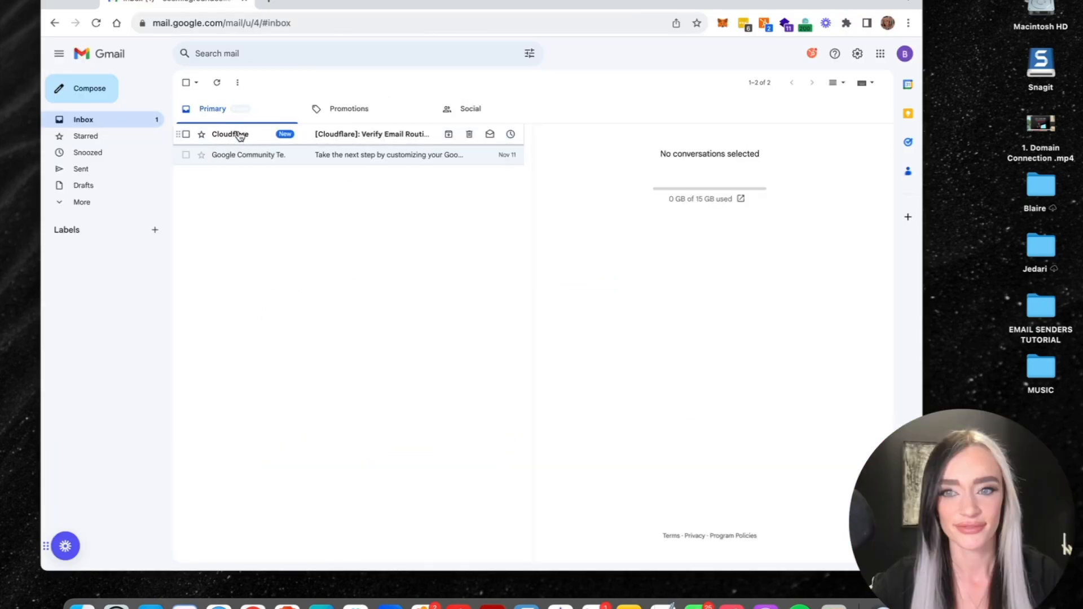
- Open Cloudflare's verification email in Gmail, verify the destination address, and return to Email Routing
click(237, 135)
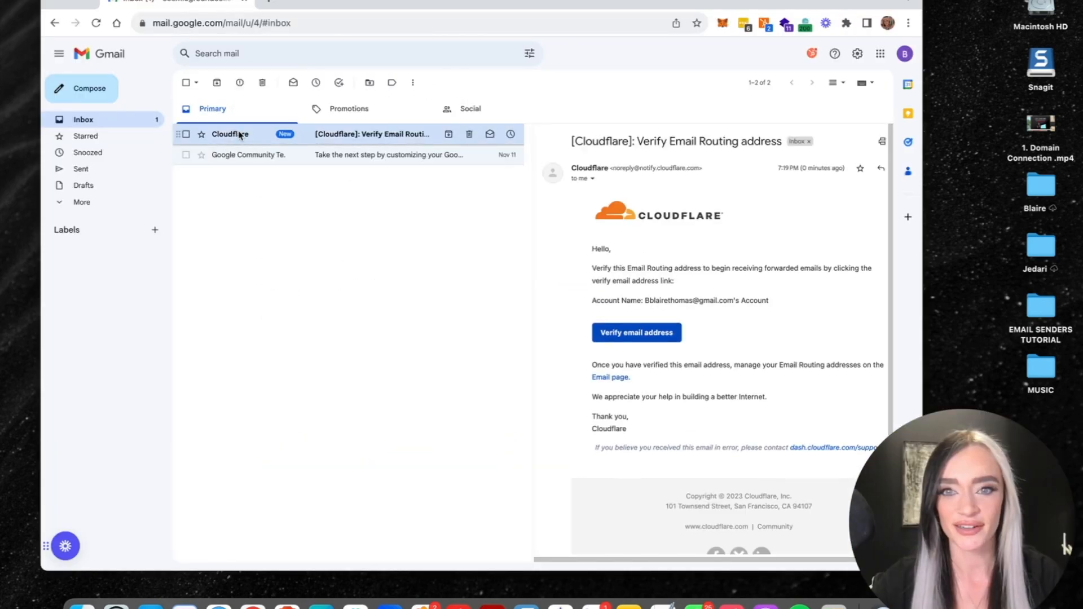
scroll(763, 243, down, 1)
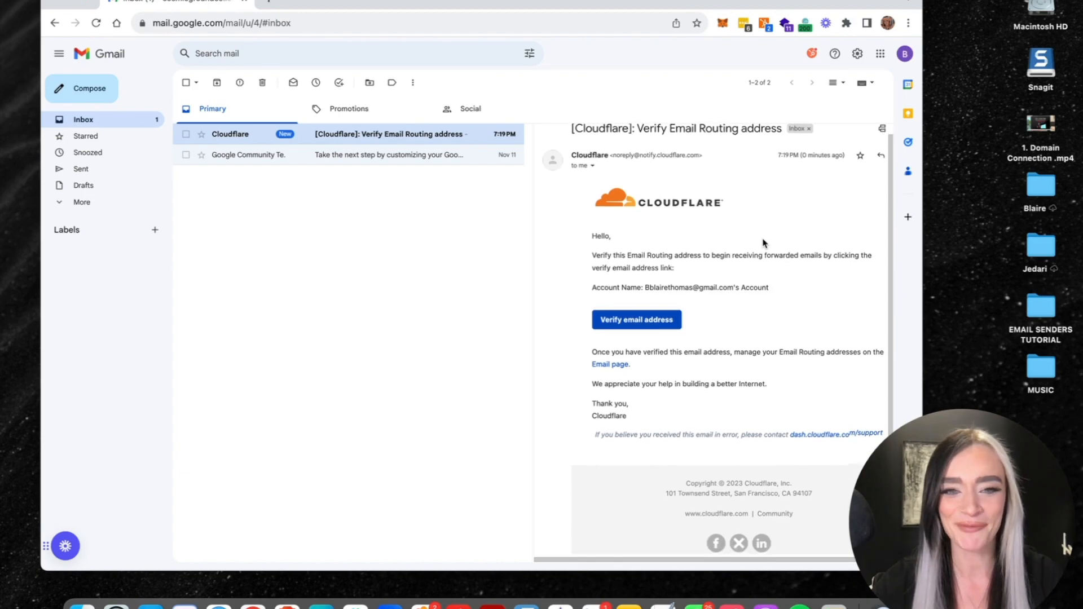
scroll(668, 266, down, 1)
scroll(666, 276, up, 1)
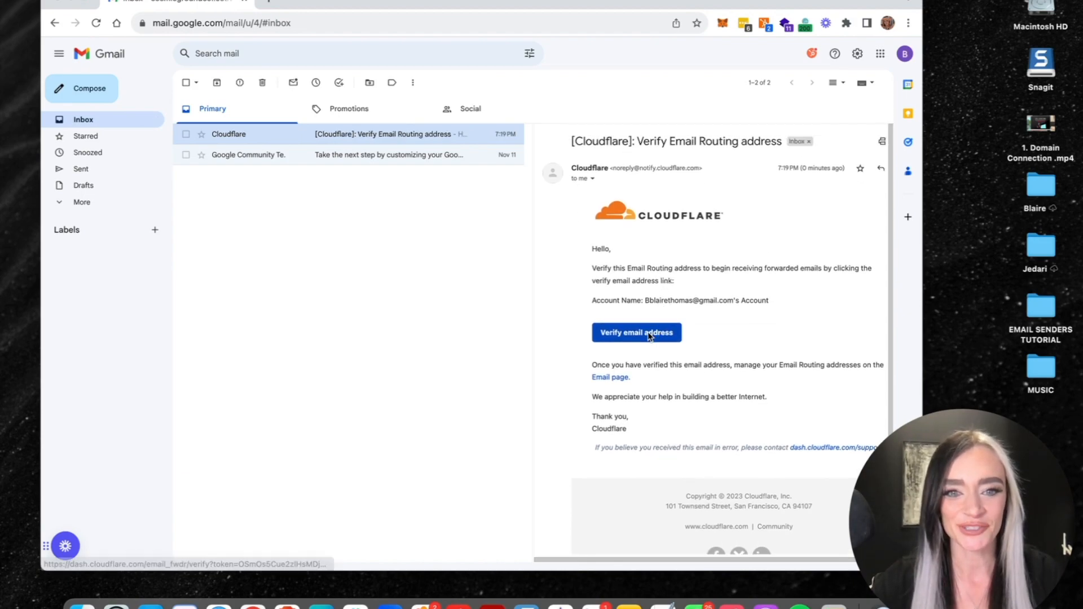
click(648, 332)
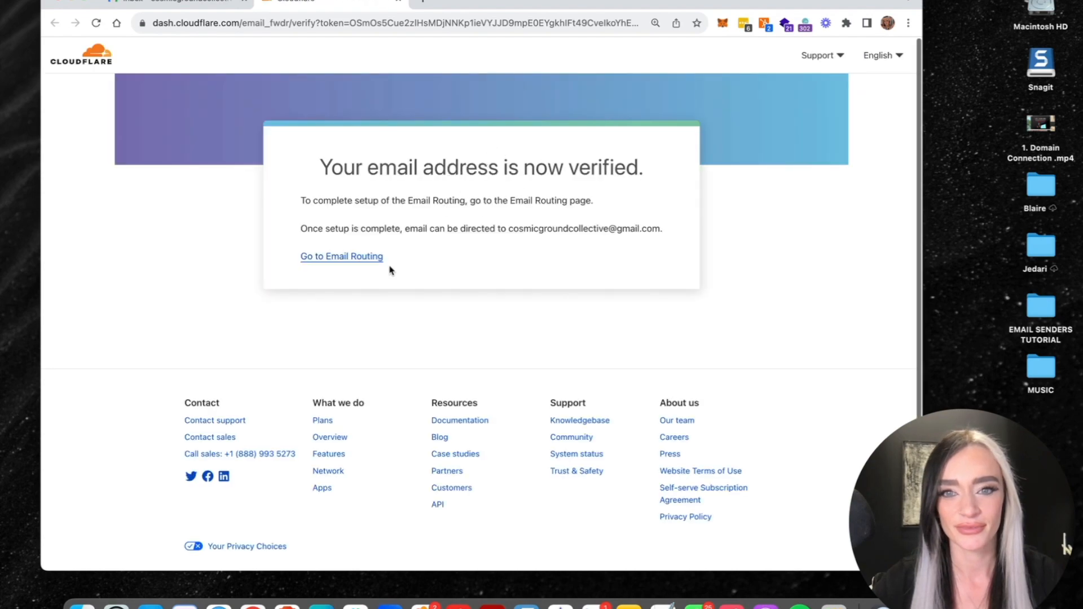
click(353, 256)
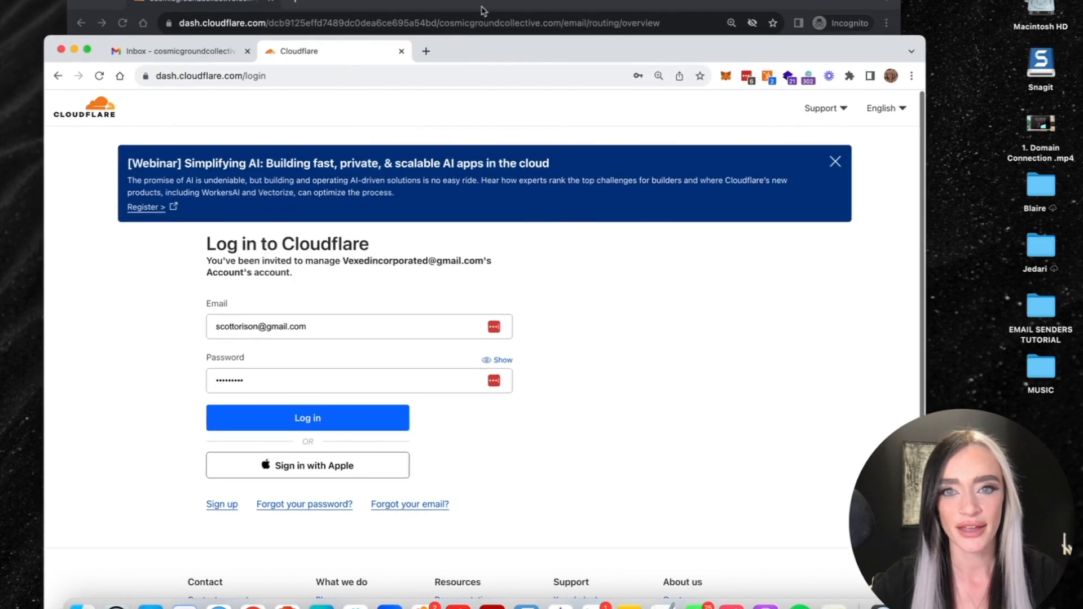
drag(483, 10, 483, 32)
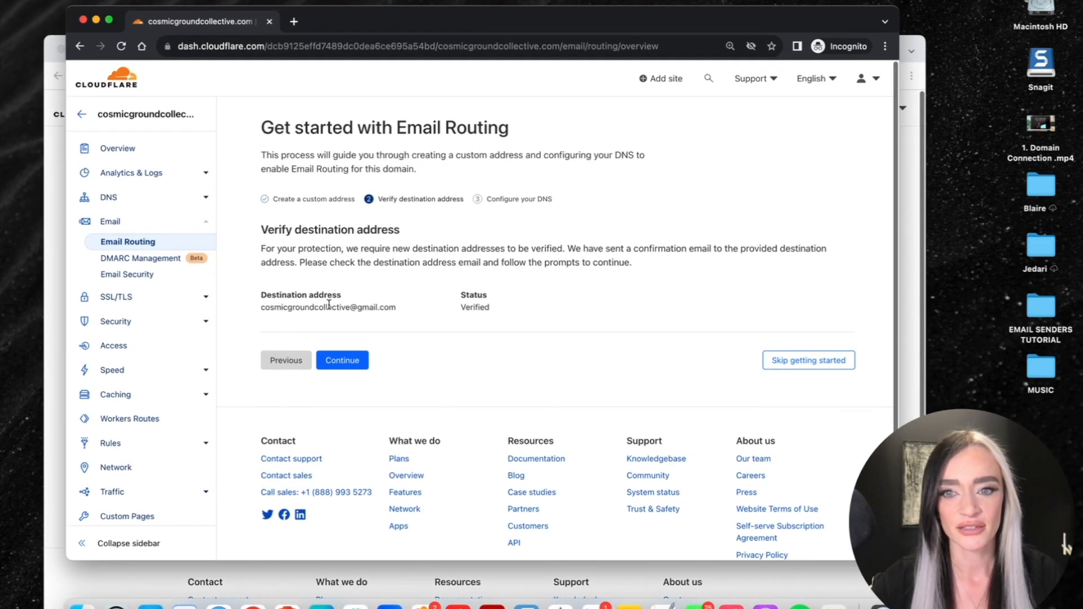
- Continue past the verified destination address to the DNS configuration step
drag(265, 308, 496, 314)
click(496, 315)
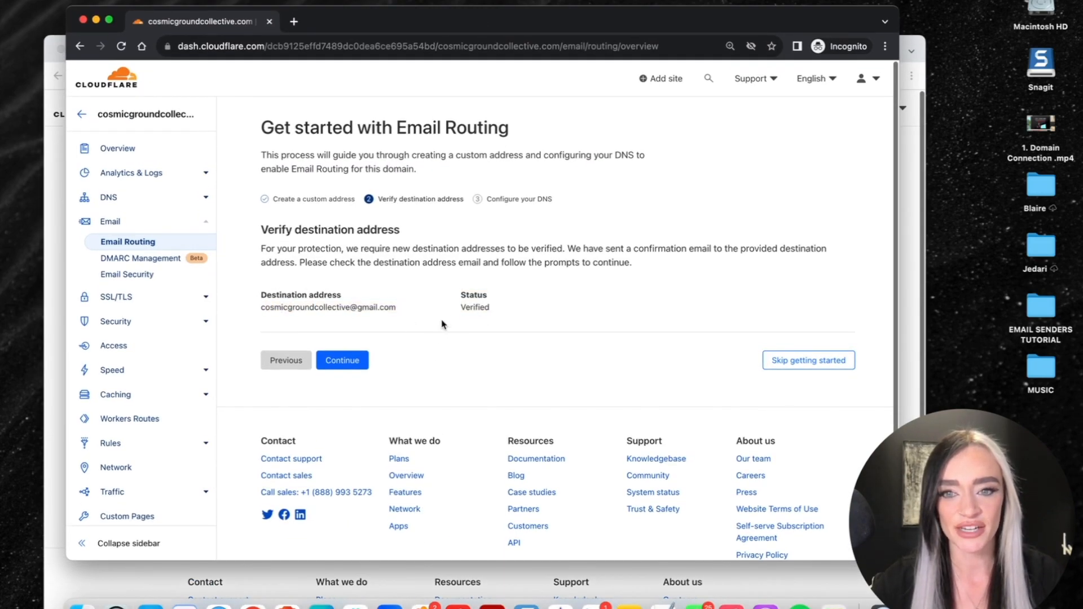
click(344, 361)
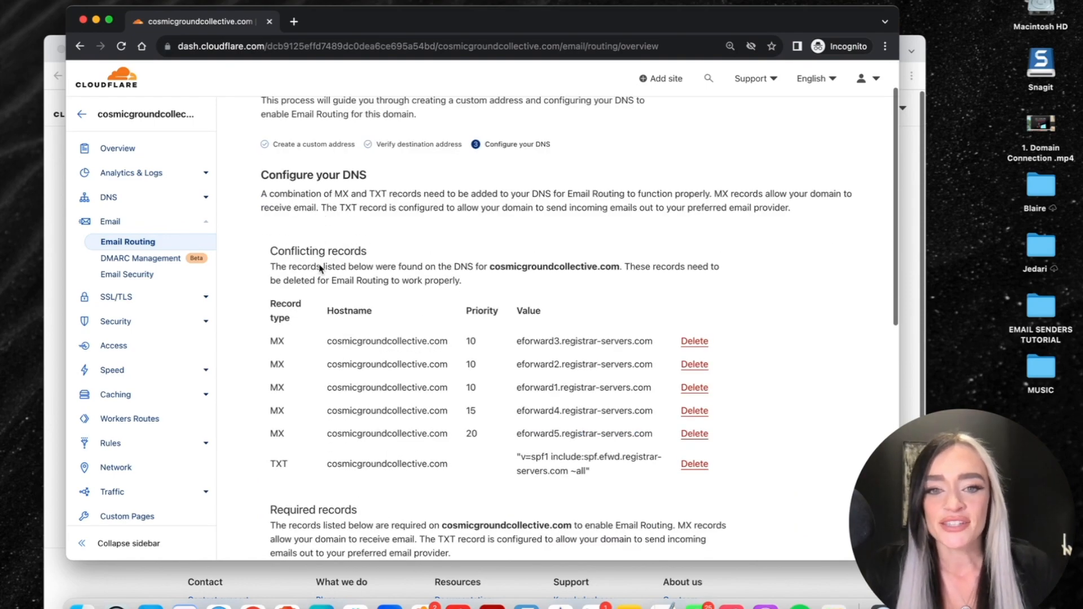
- Delete the conflicting registrar MX and TXT records, then add the required records and enable routing
drag(516, 341, 655, 349)
scroll(598, 364, down, 1)
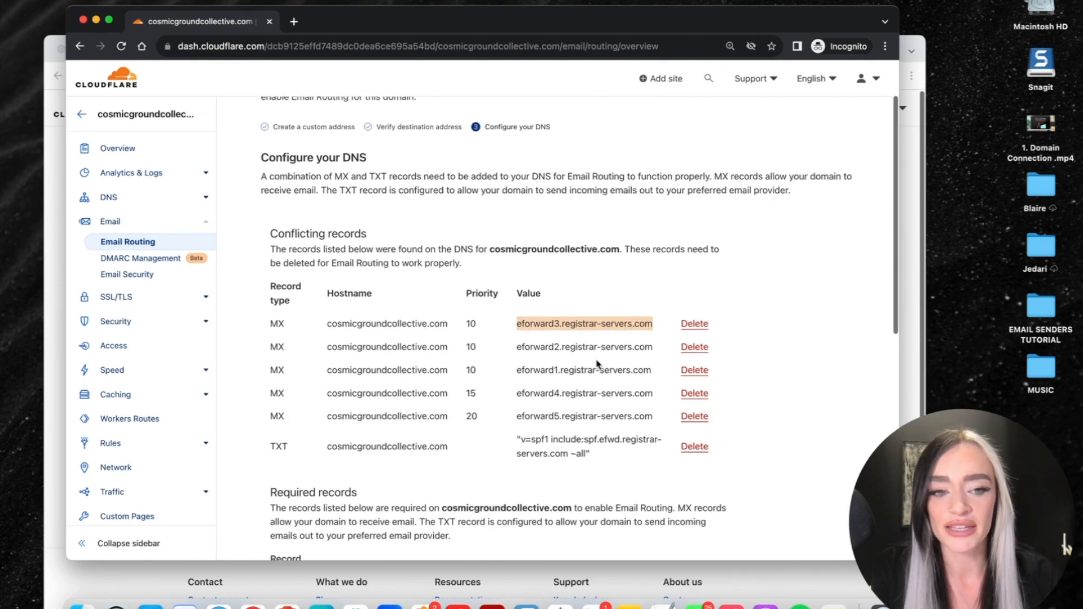
scroll(598, 363, down, 2)
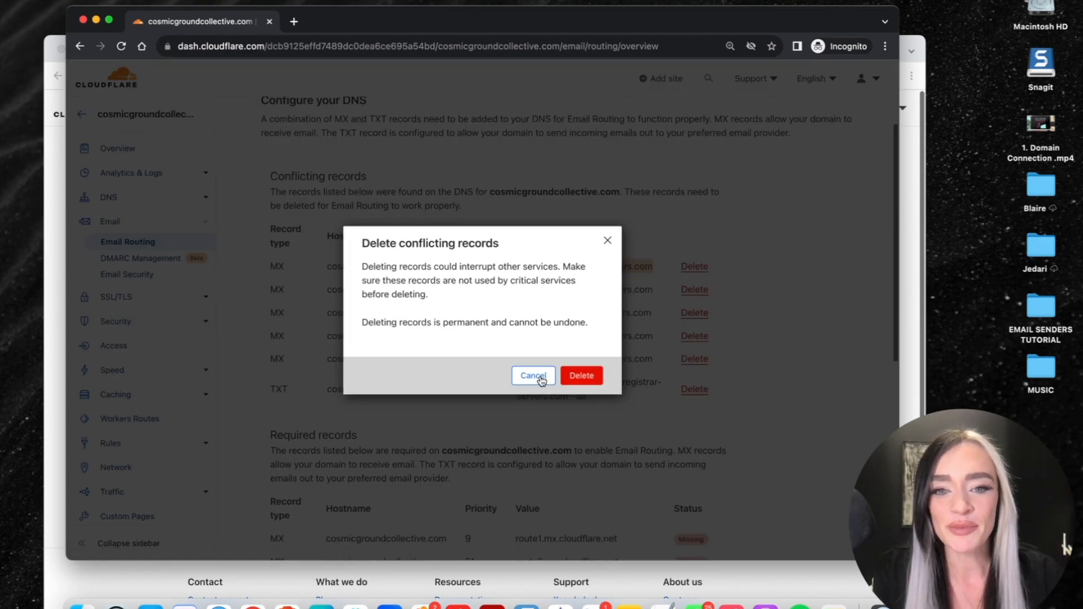
click(597, 377)
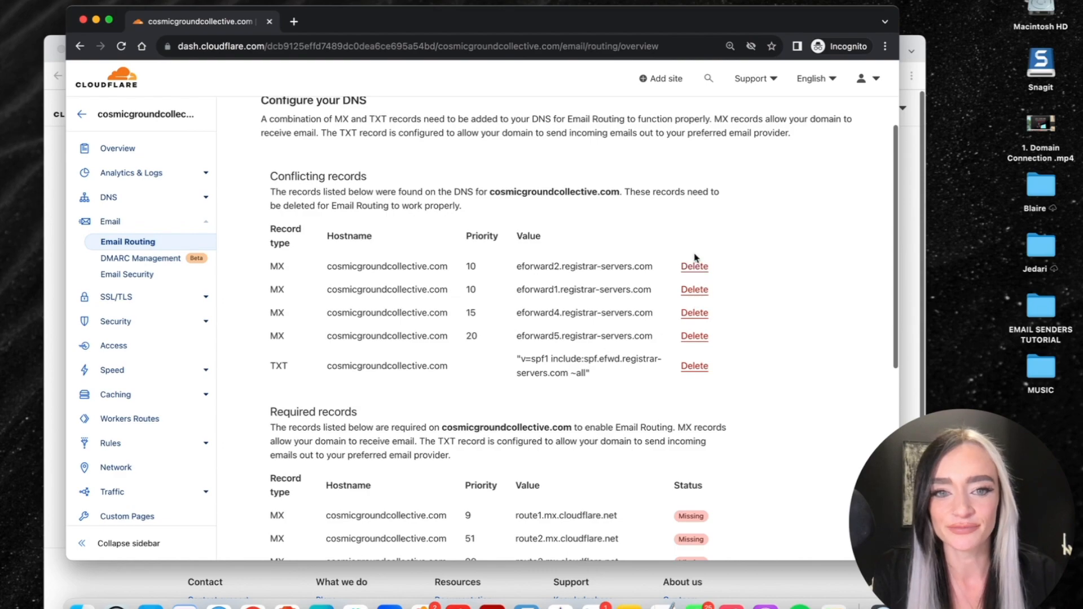
click(695, 266)
click(591, 379)
click(694, 266)
click(589, 376)
click(591, 379)
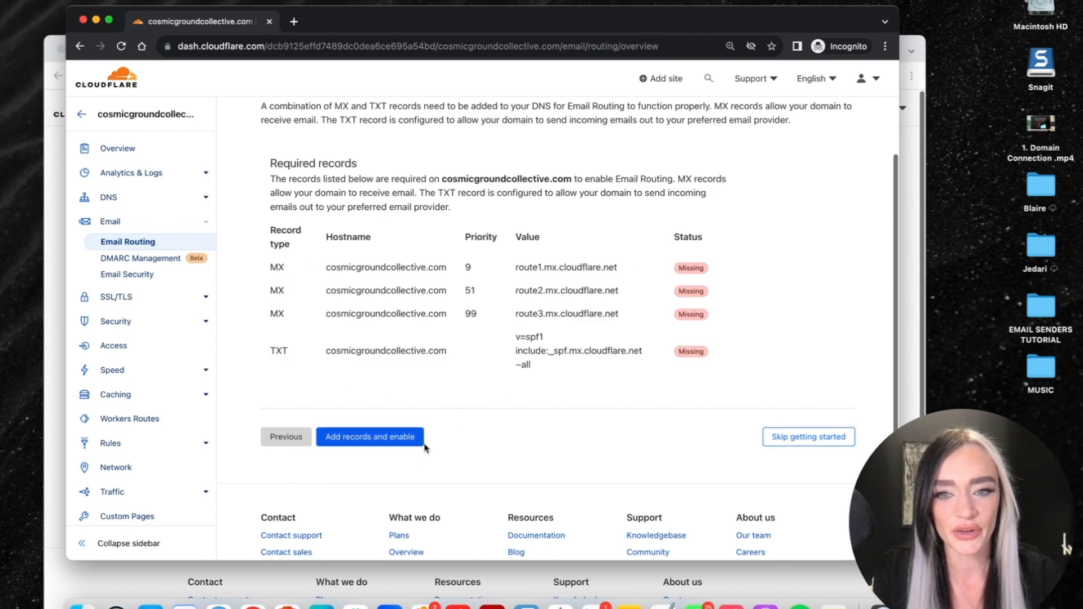
click(384, 437)
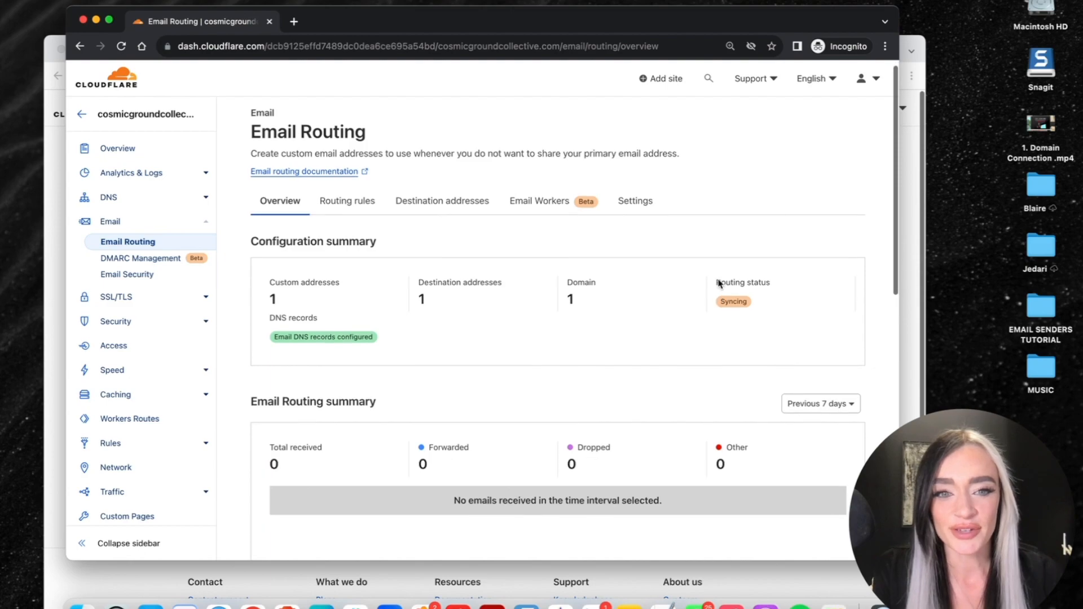
mouse_move(743, 304)
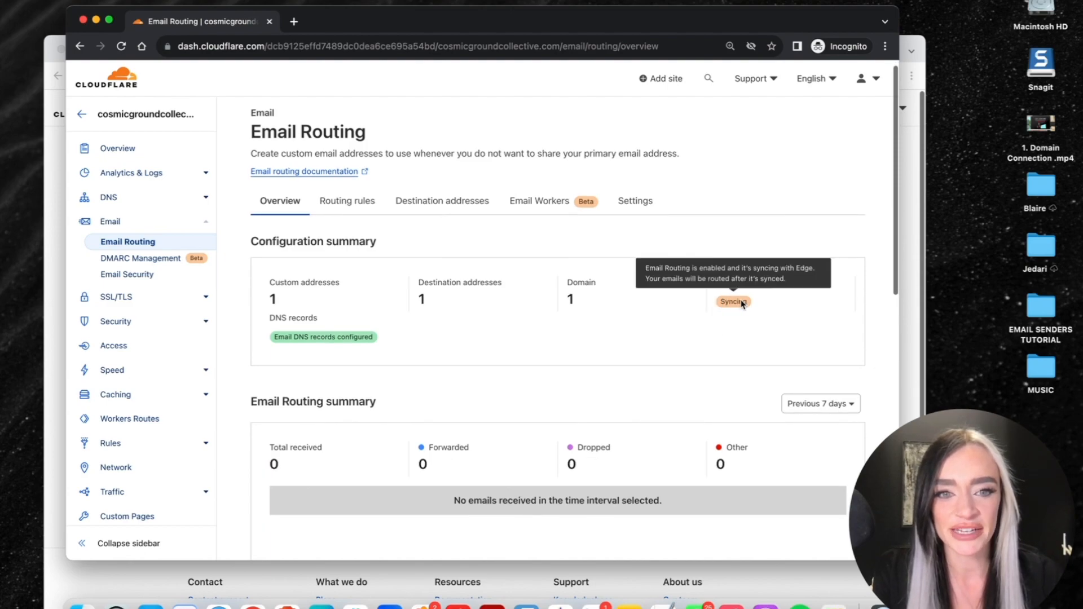
- Open portal.jedari.com in a new tab and view the Domains list
click(295, 22)
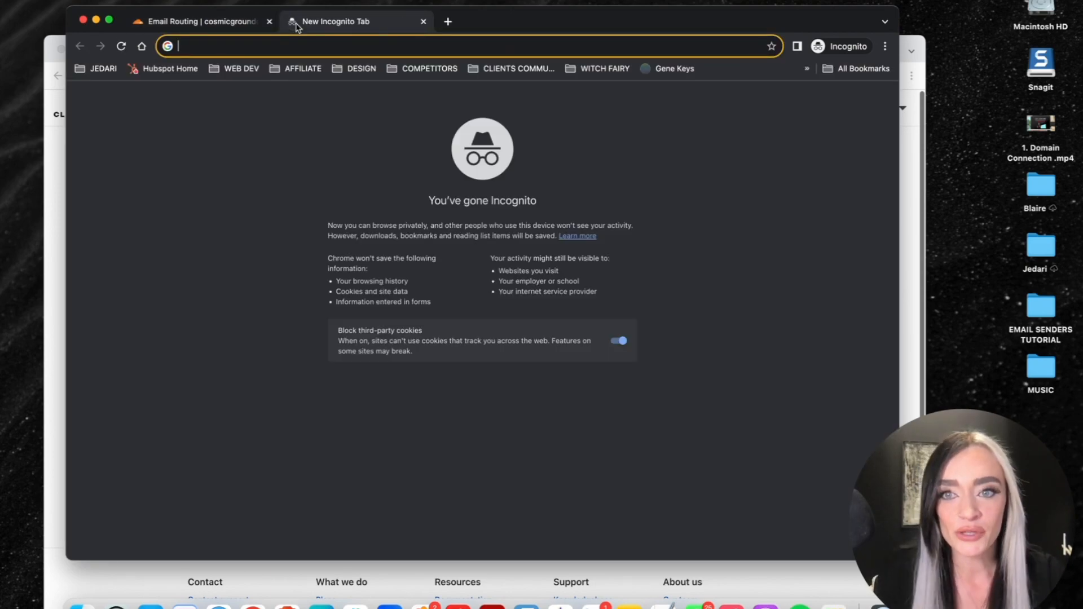
text(portal)
key(Return)
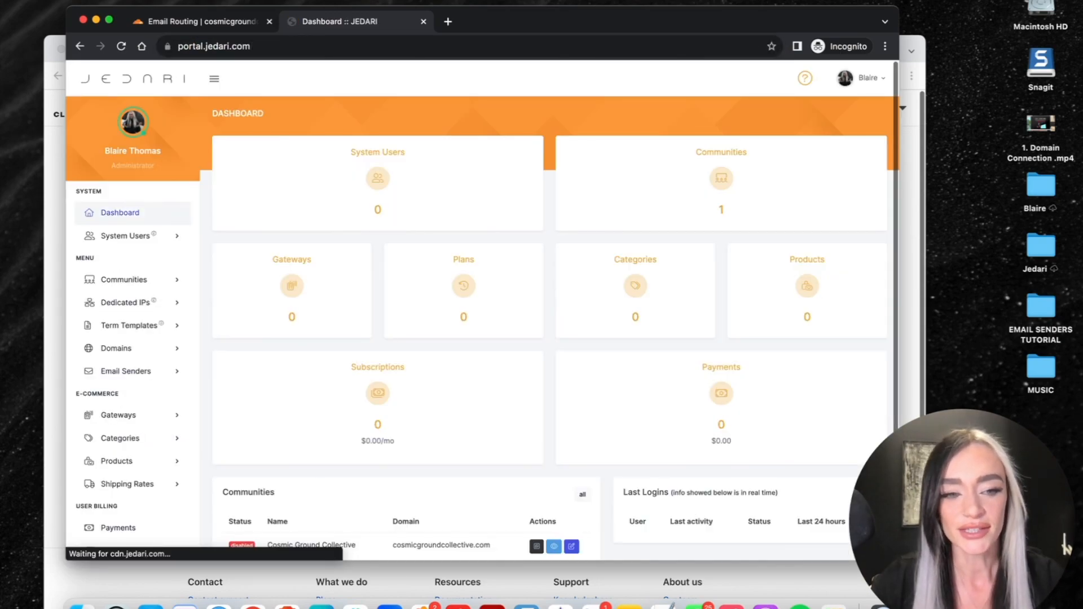
click(120, 348)
click(115, 370)
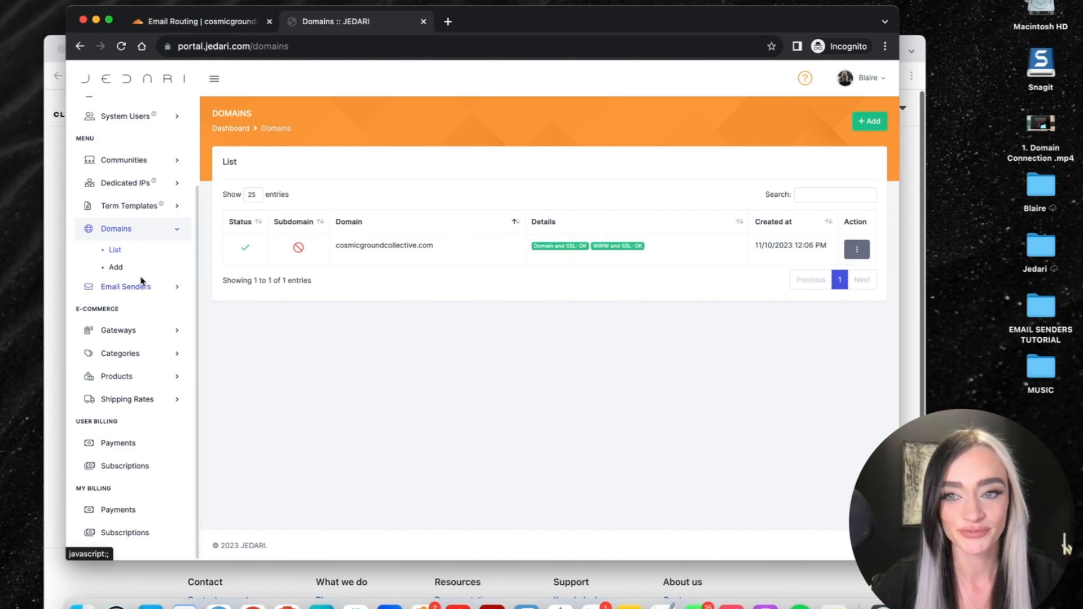
- Review the Communities list and Email Senders section, then return to Cloudflare's Email Routing overview
click(120, 162)
click(115, 180)
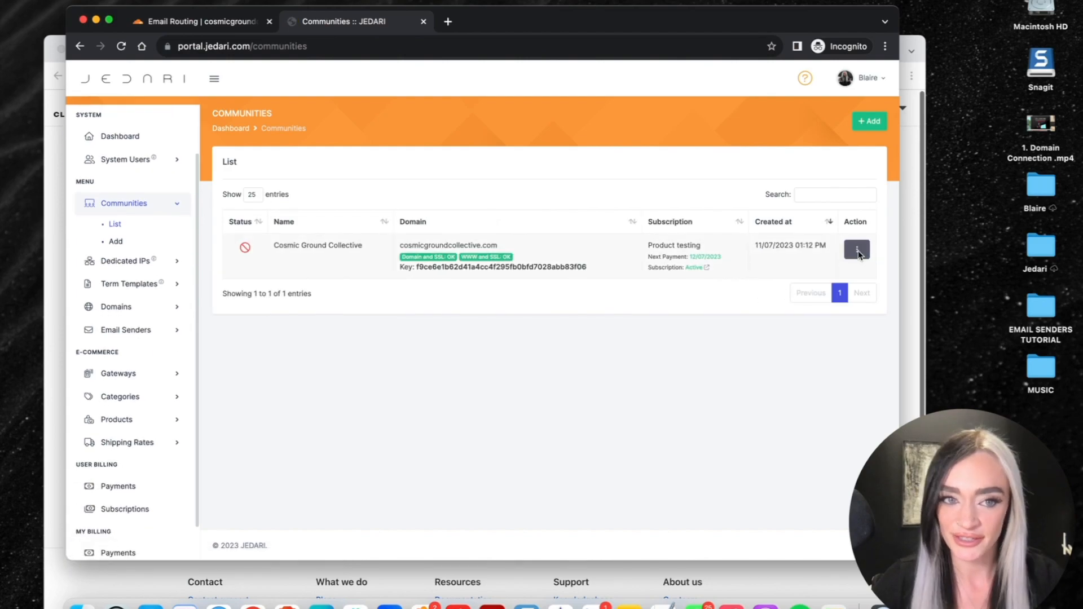
click(118, 331)
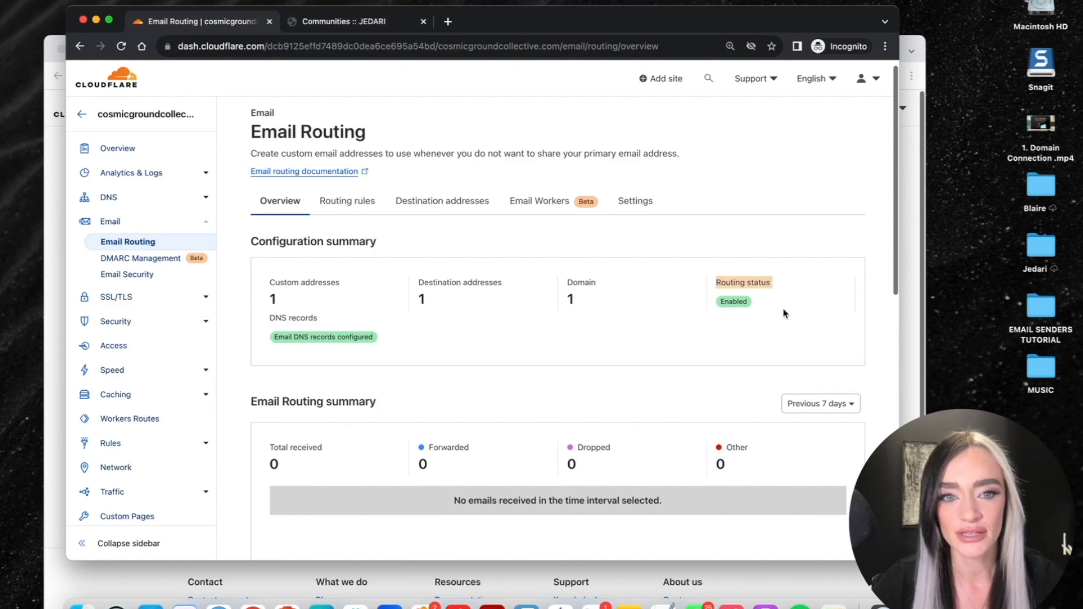
click(785, 310)
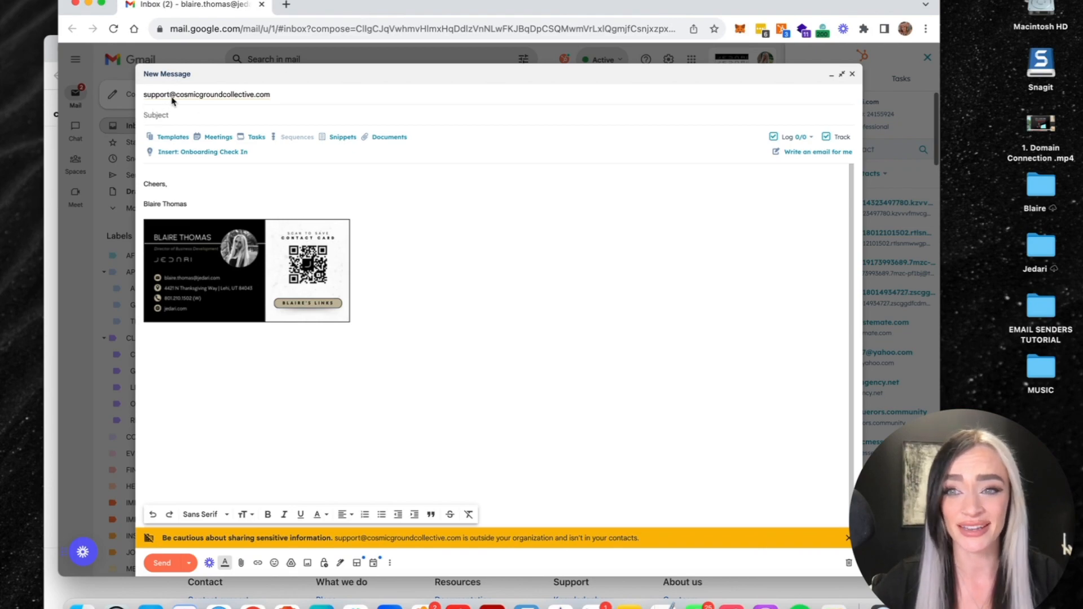
- Send a test email with subject 'Test' to the support address
text(Test)
key(Tab)
text(T)
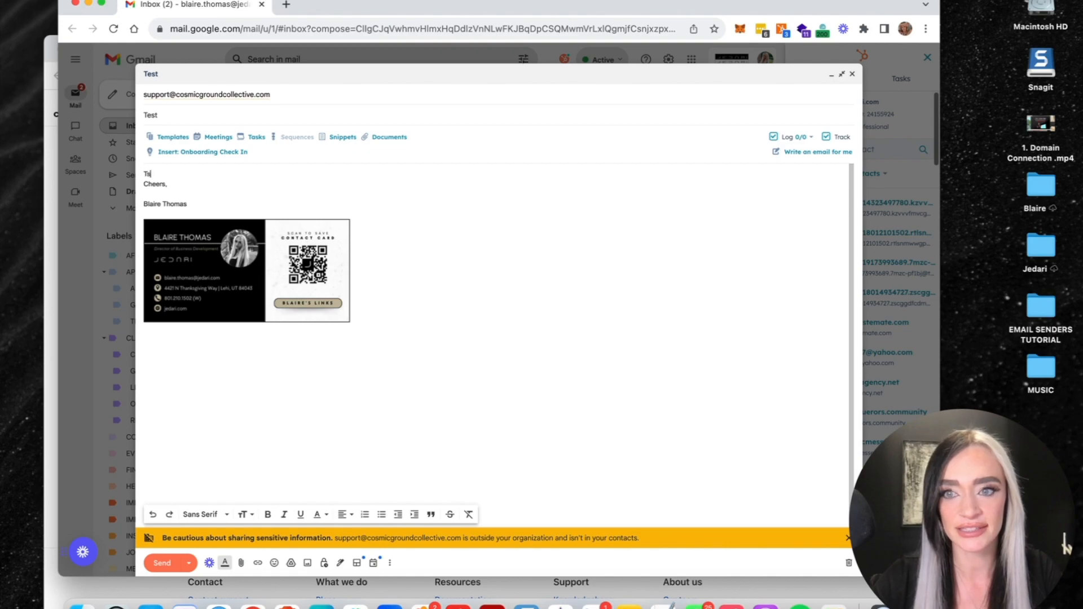
click(156, 561)
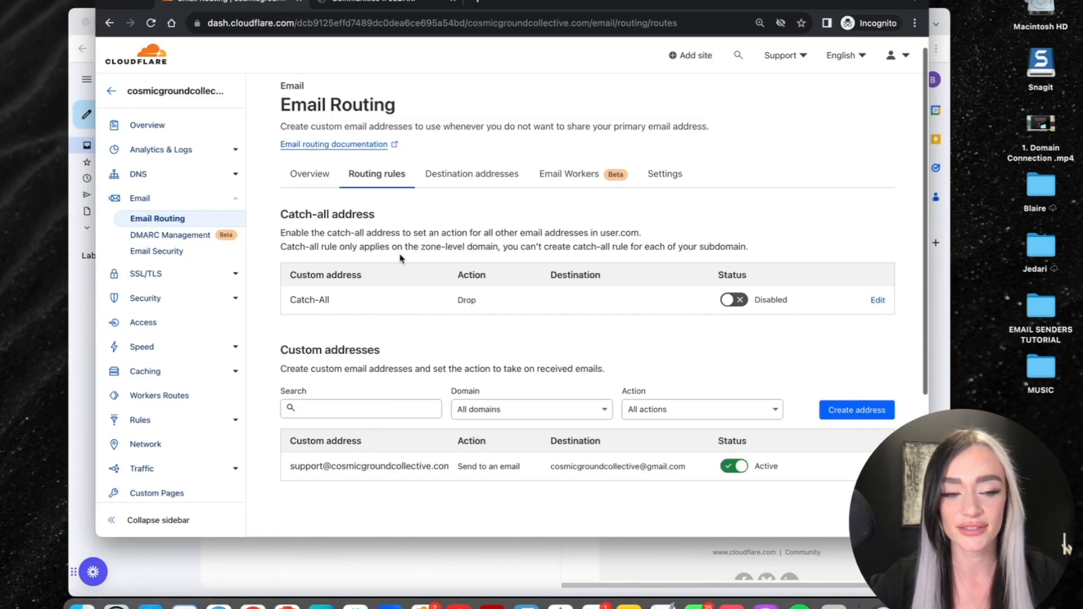
- Open the arrived Test email in the Gmail inbox, then return to the Jedari portal
scroll(401, 258, down, 2)
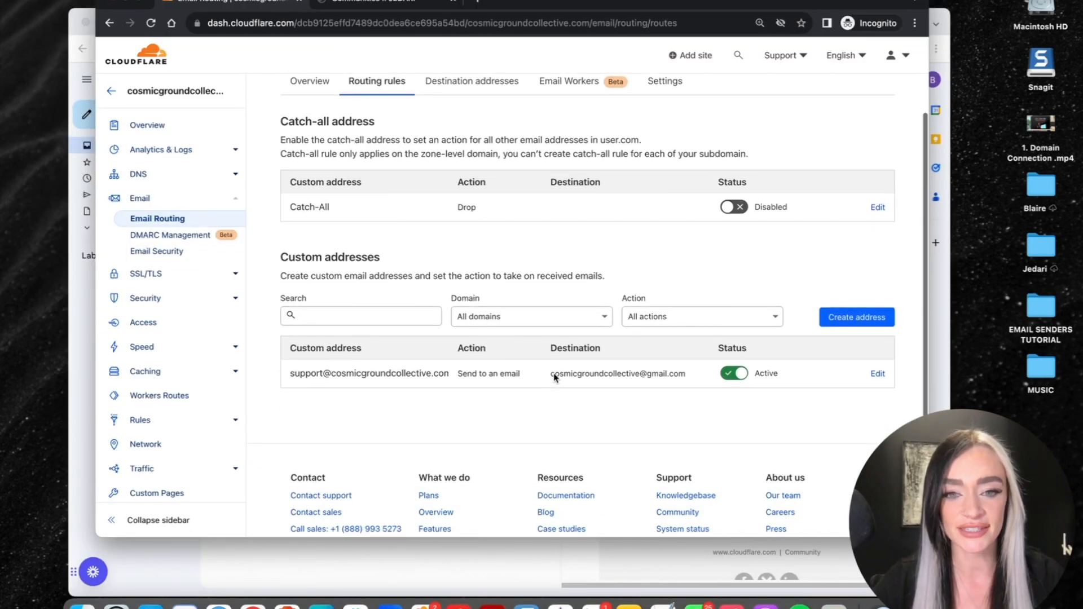
drag(552, 374, 670, 376)
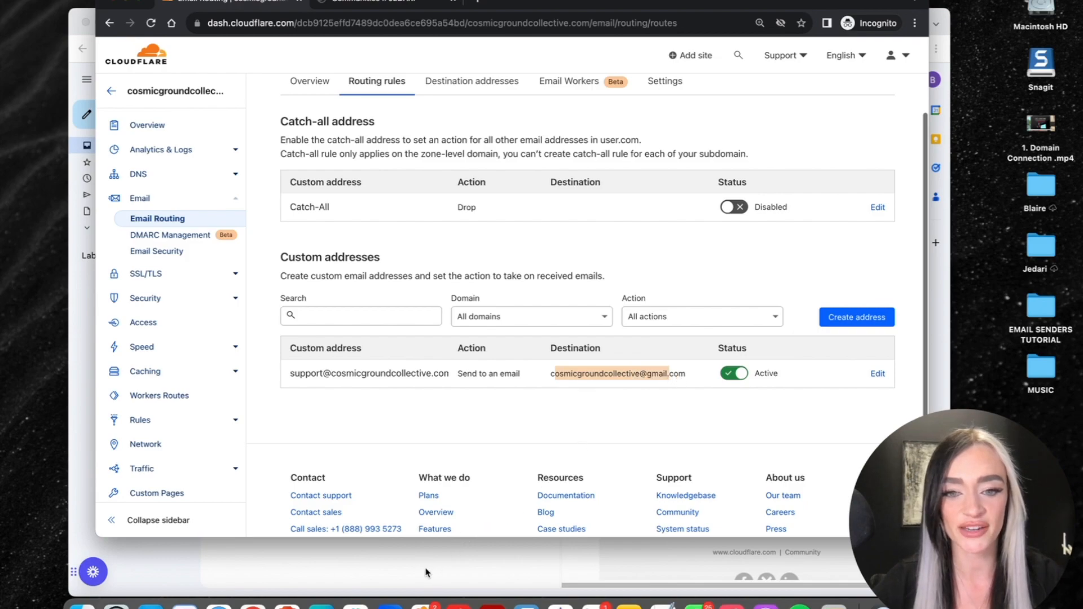
click(401, 566)
click(272, 163)
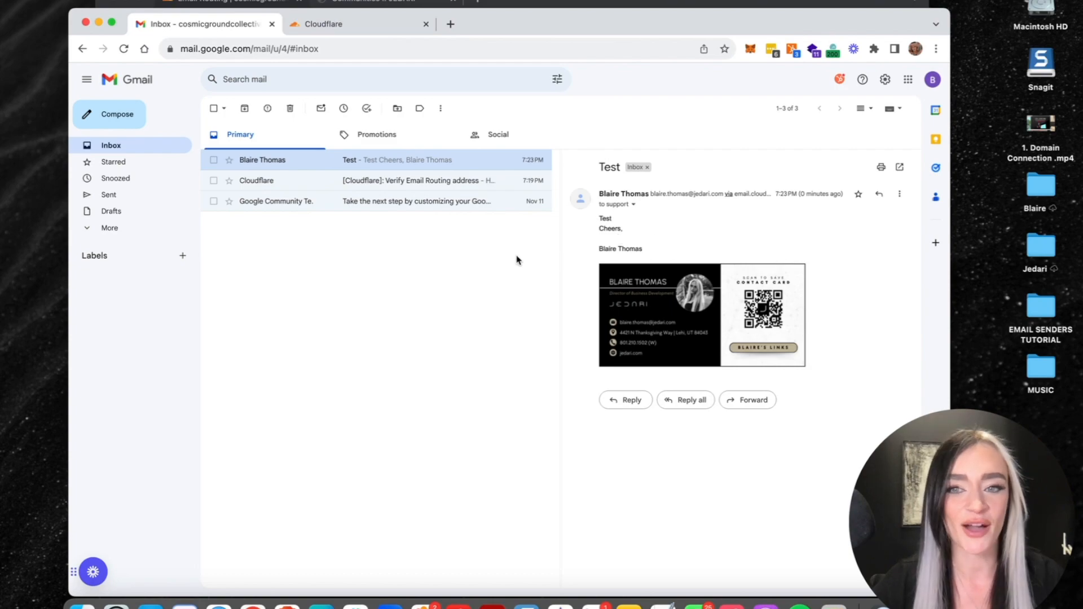
click(387, 2)
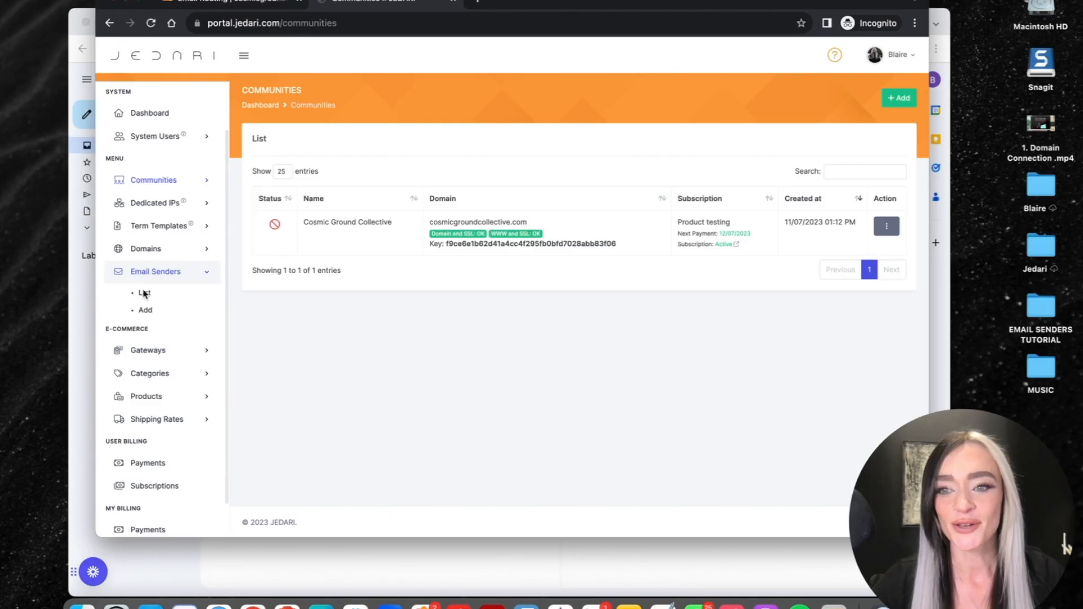
- Add a new email sender from the Email Senders list with domain cosmicgroundcollective.com
click(144, 292)
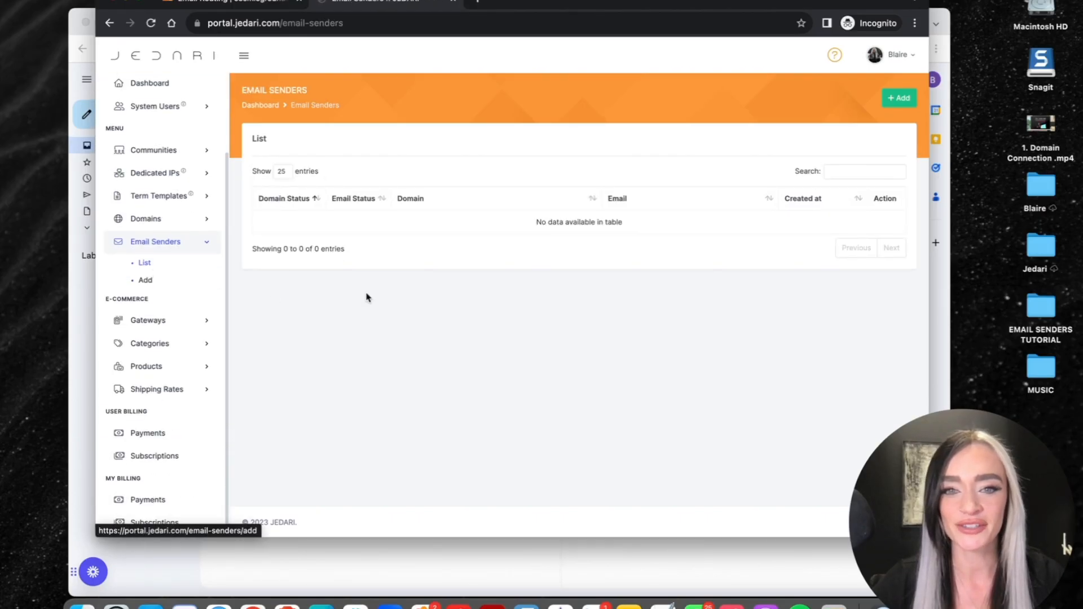
click(892, 99)
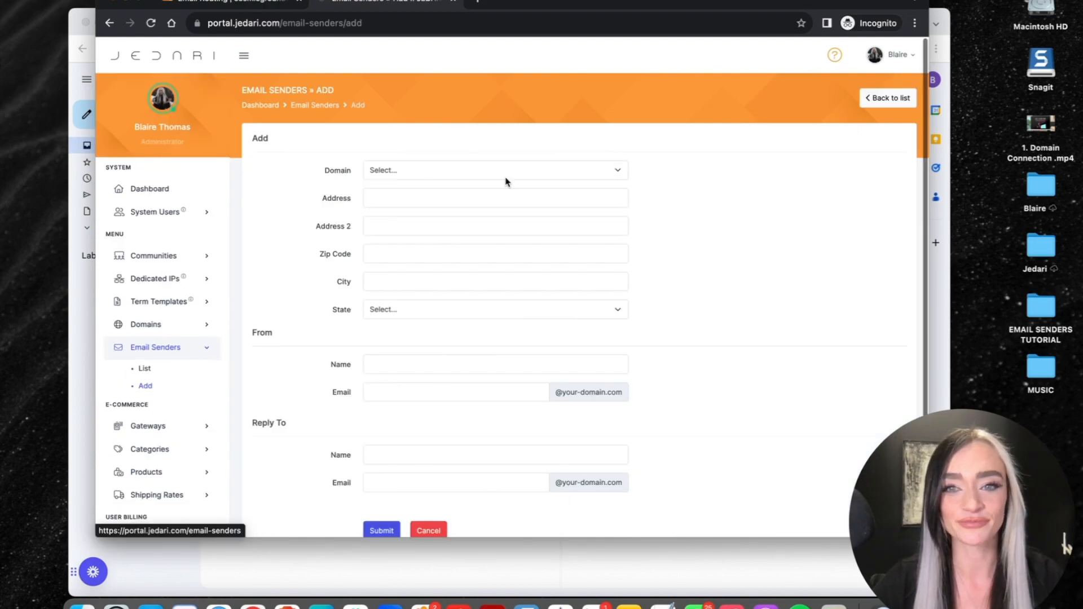
click(415, 174)
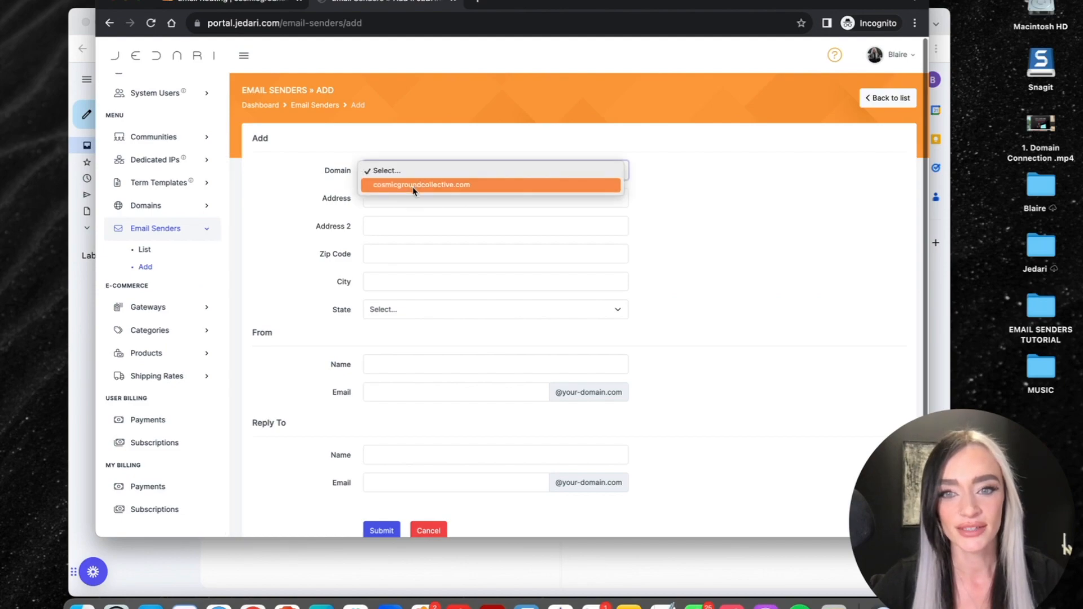
click(414, 189)
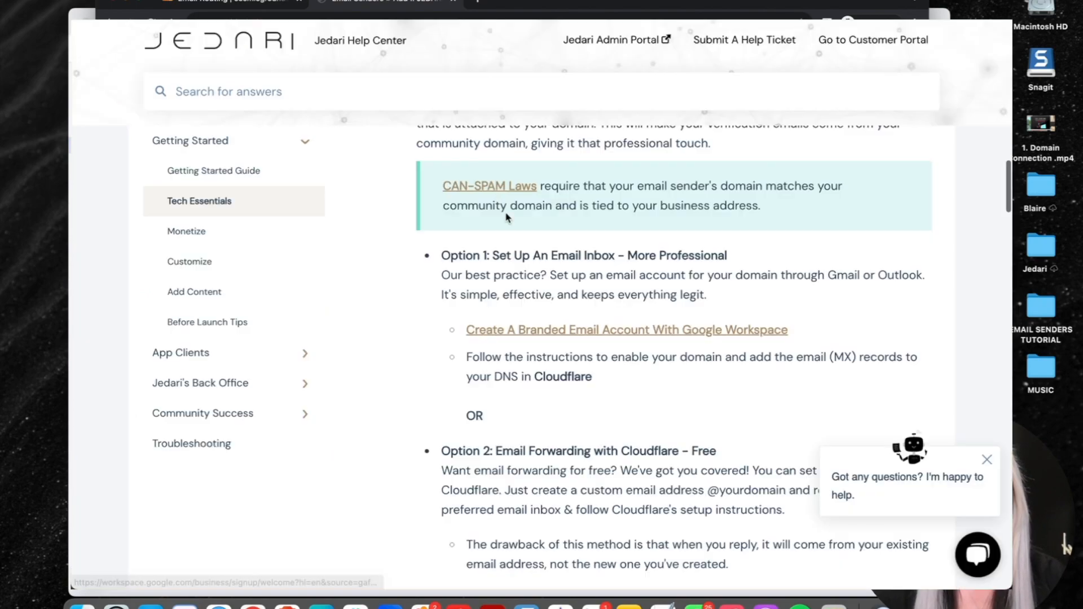
- Read through the CAN-SPAM Laws explanation in the Help Center article
click(496, 188)
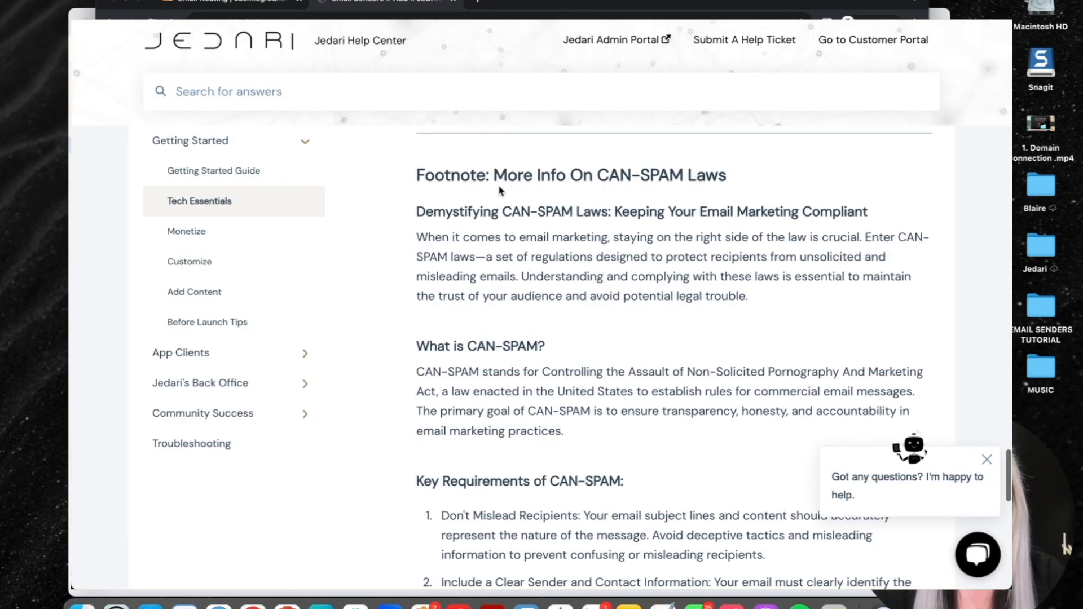
scroll(500, 191, down, 5)
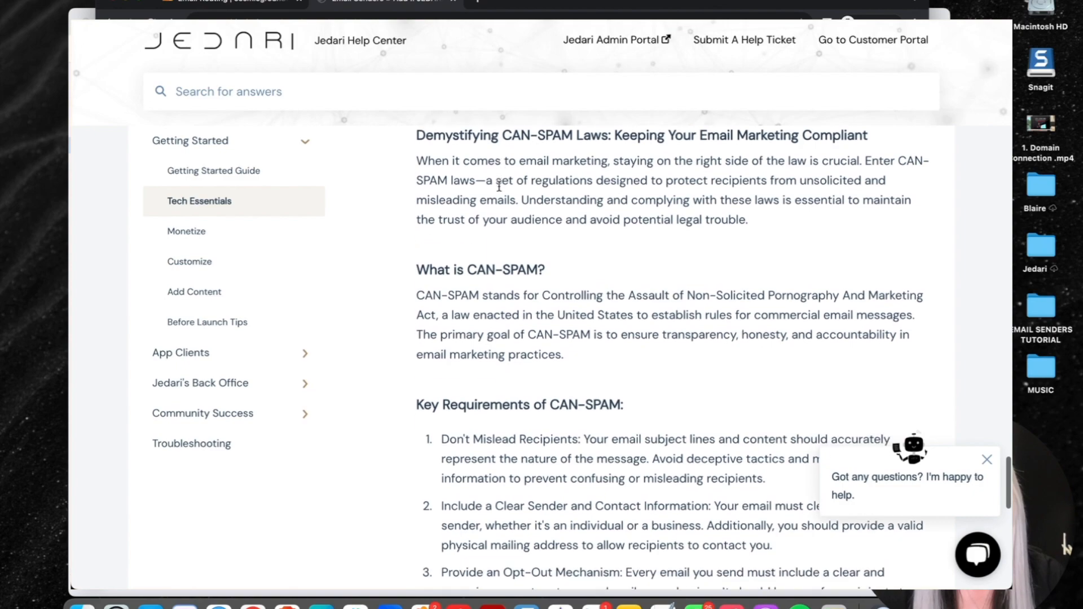
scroll(499, 191, down, 15)
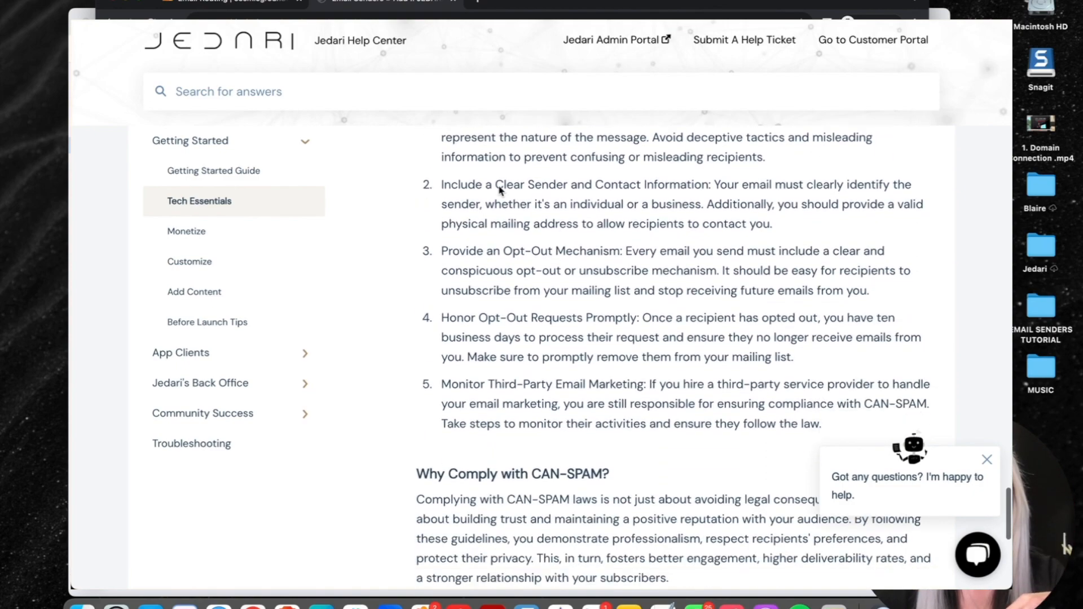
scroll(499, 191, down, 2)
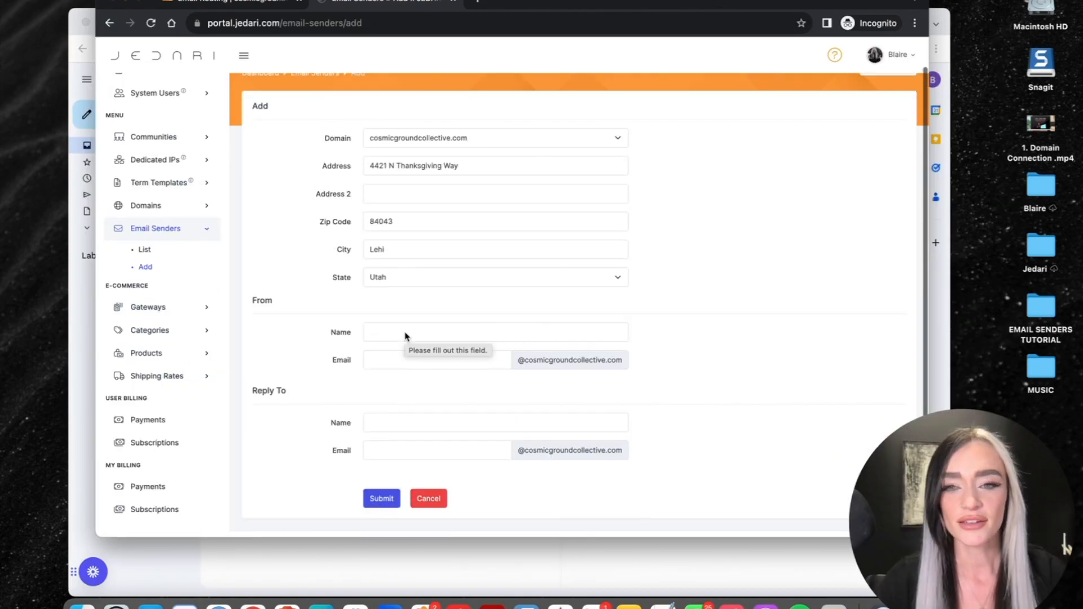
- Submit the sender with From Name 'Cosmic Ground Support' and From and Reply To email 'support'
click(389, 333)
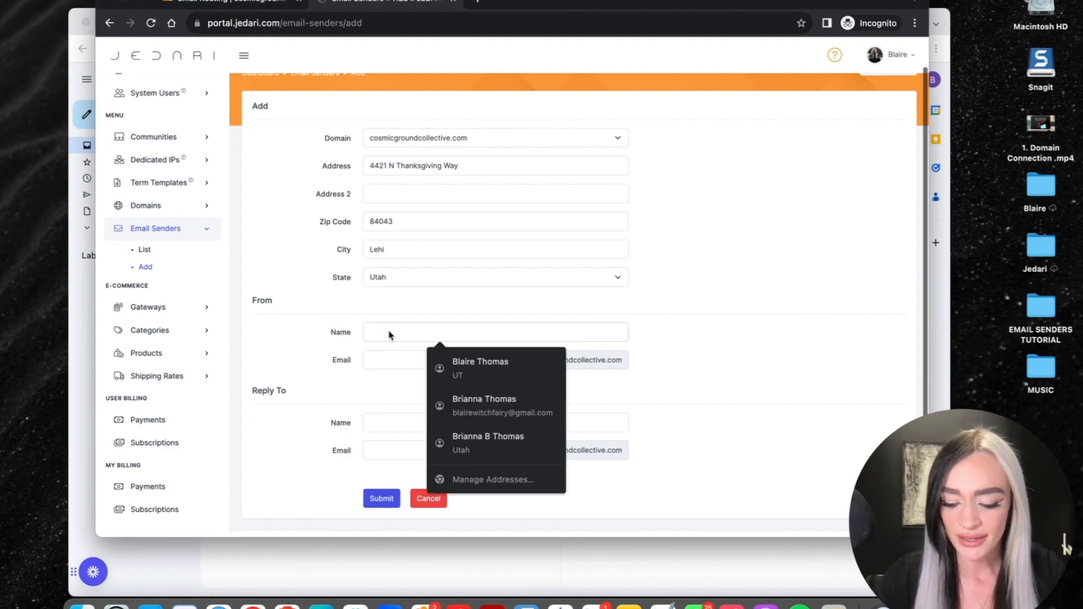
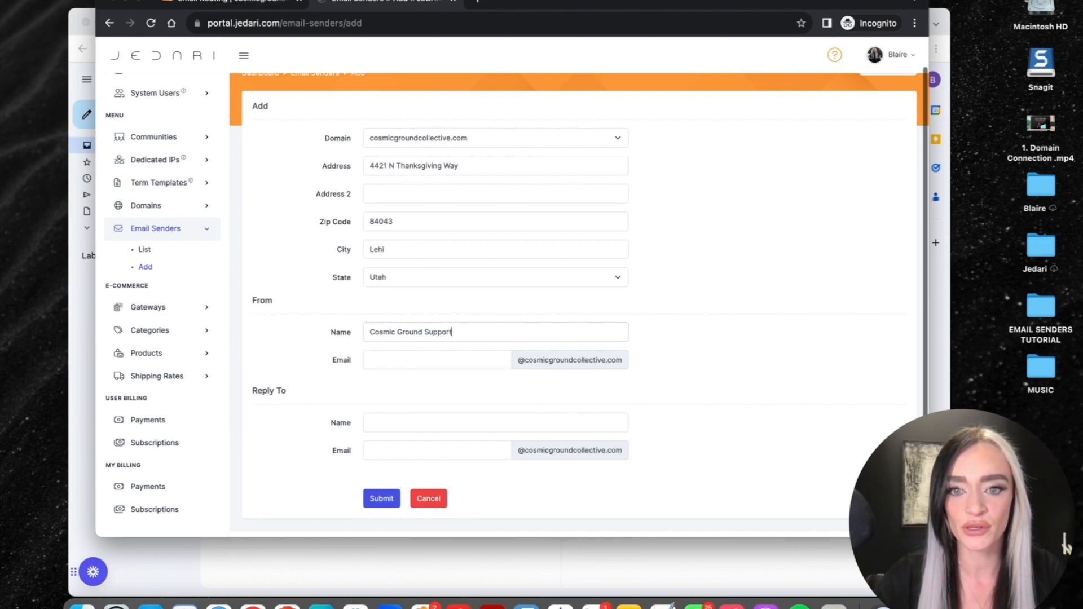
key(Tab)
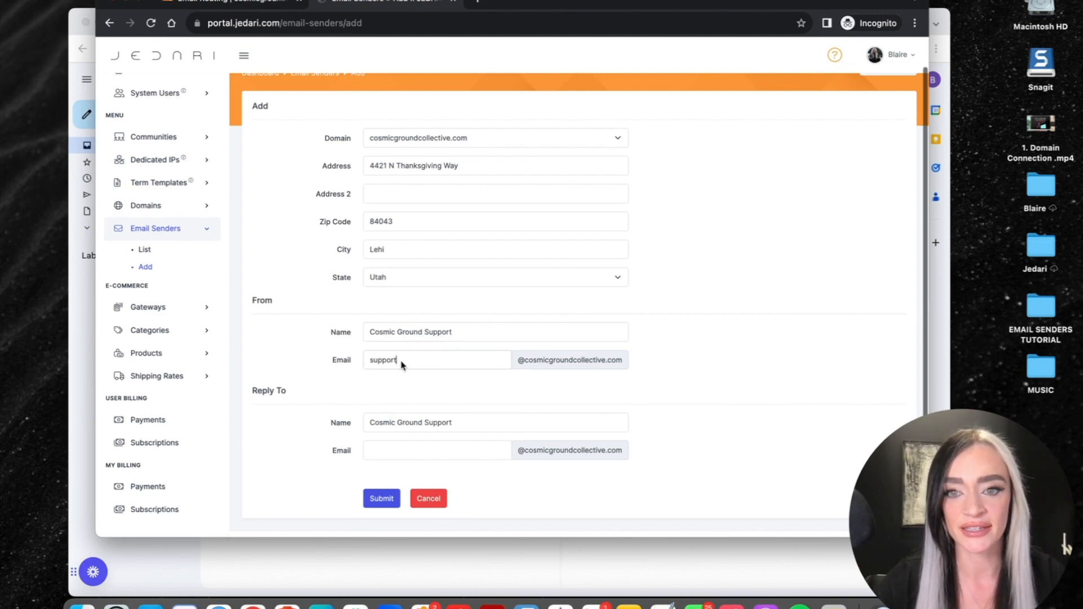
drag(402, 360, 351, 362)
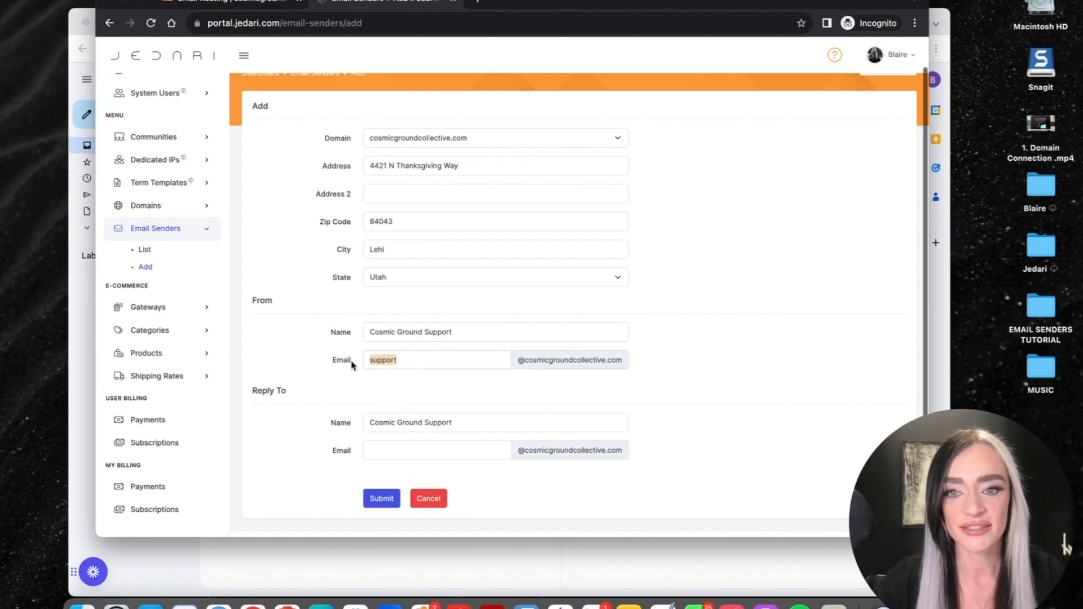
click(526, 363)
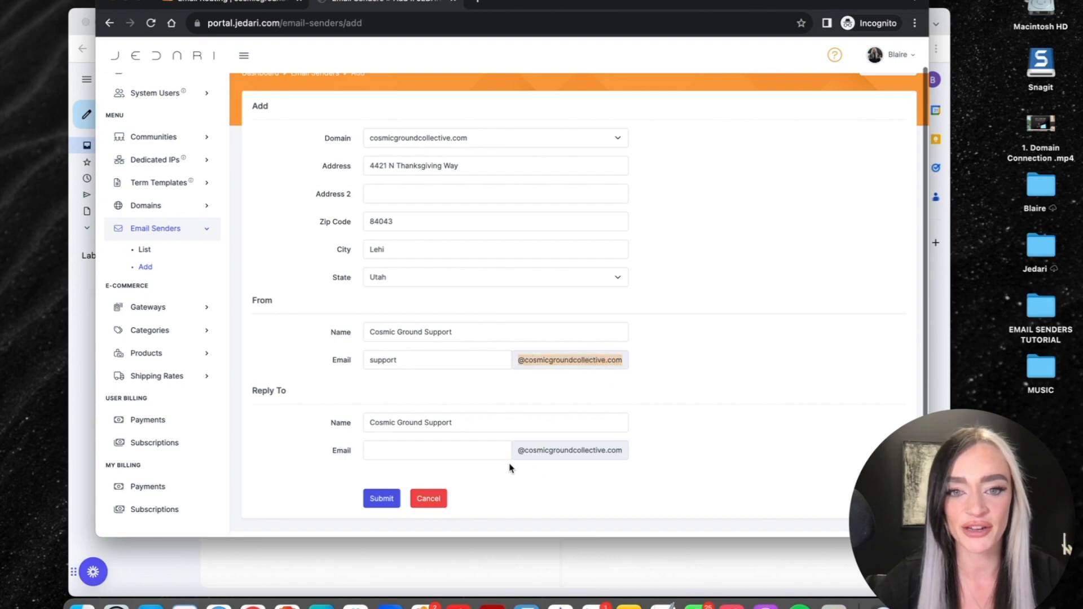
click(447, 455)
text(support)
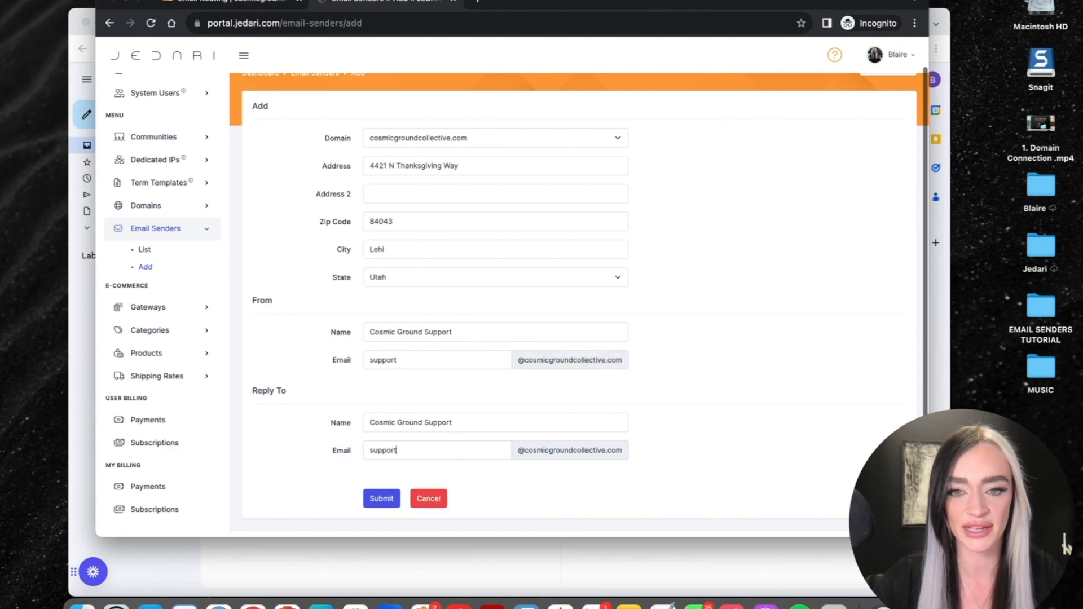
click(381, 499)
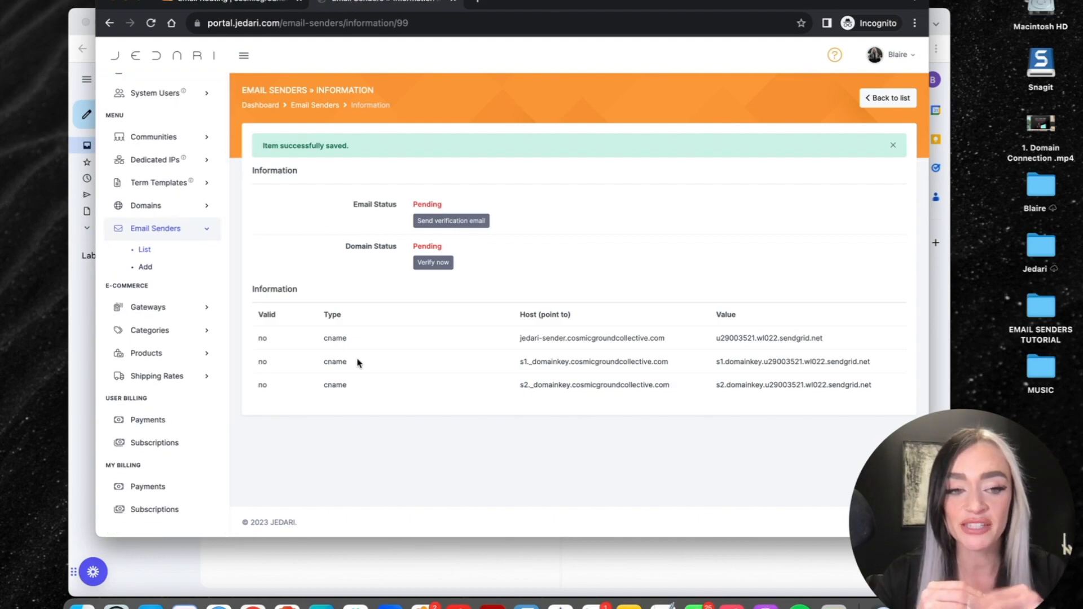
- Copy the first CNAME host, jedari-sender.cosmicgroundcollective.com, from the pending sender's records
drag(319, 335, 859, 390)
click(845, 387)
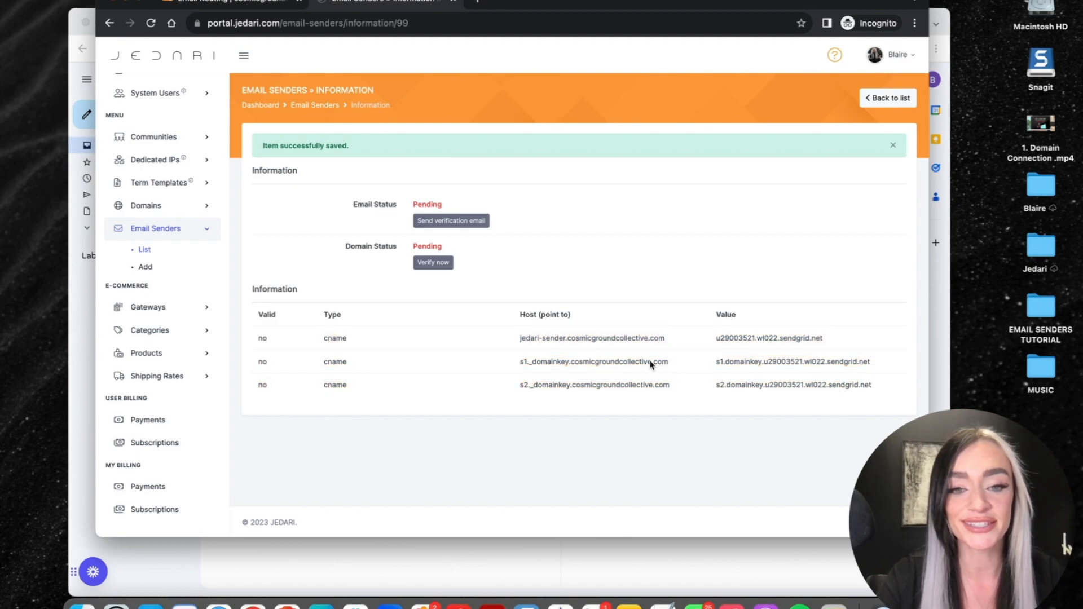
drag(520, 339, 678, 345)
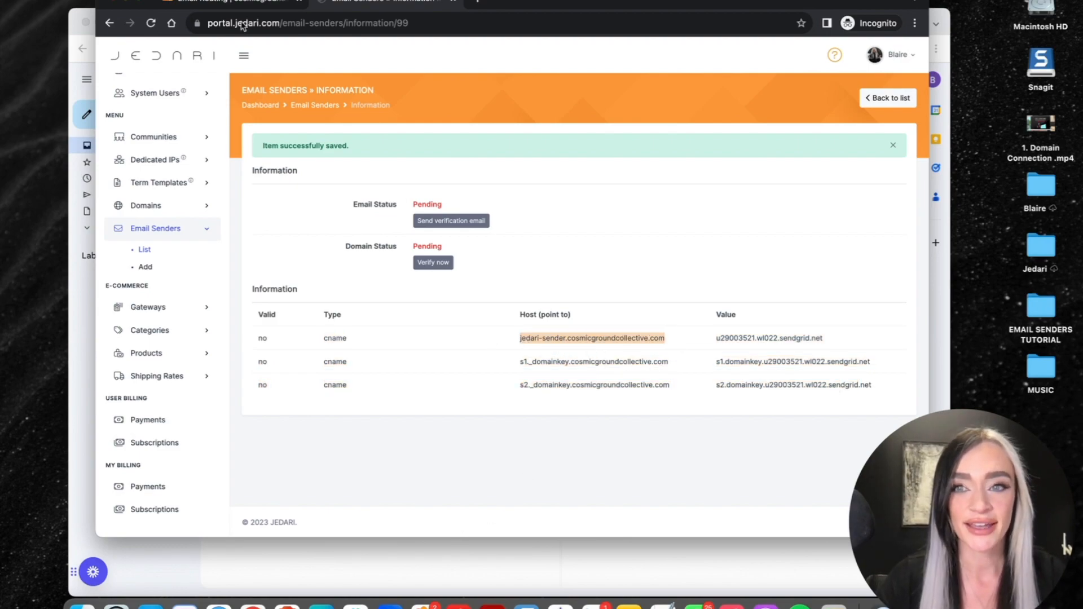
click(208, 6)
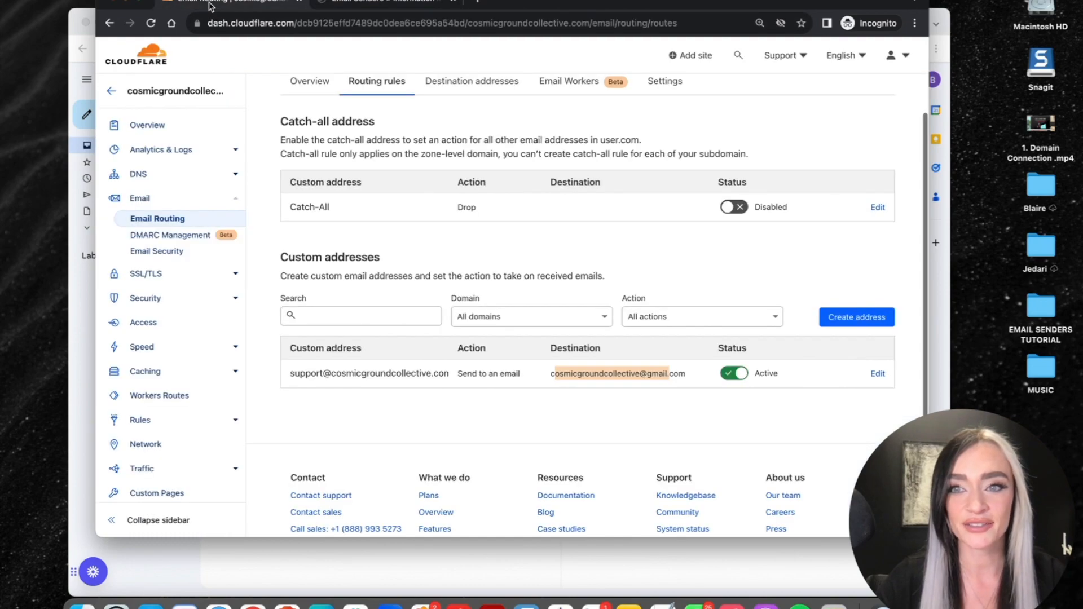
- Start a new CNAME record in the domain's DNS and paste jedari-sender as its name
click(152, 178)
scroll(530, 290, down, 1)
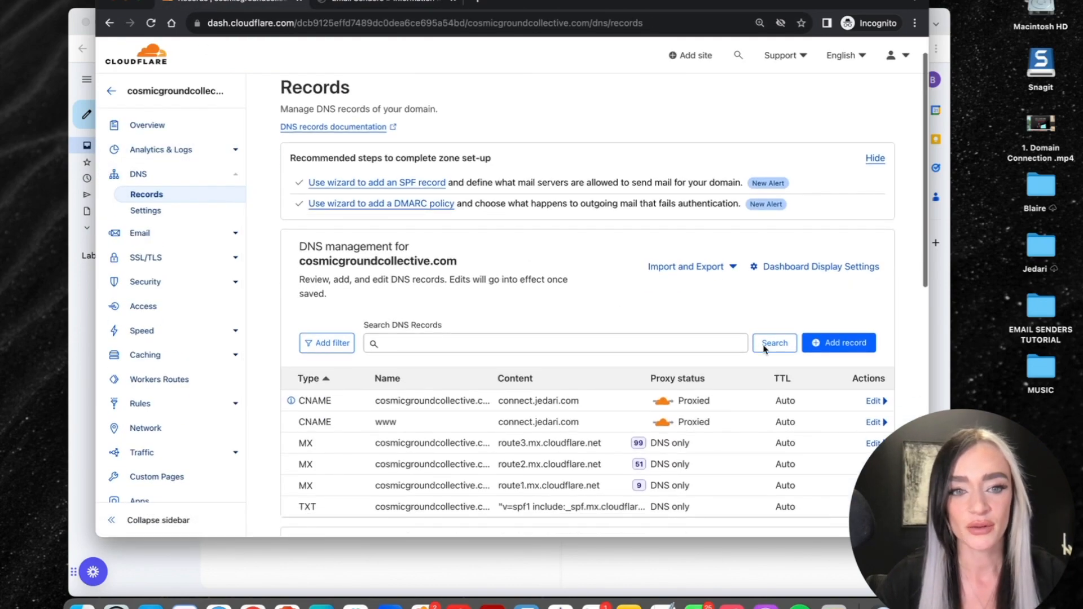
click(852, 345)
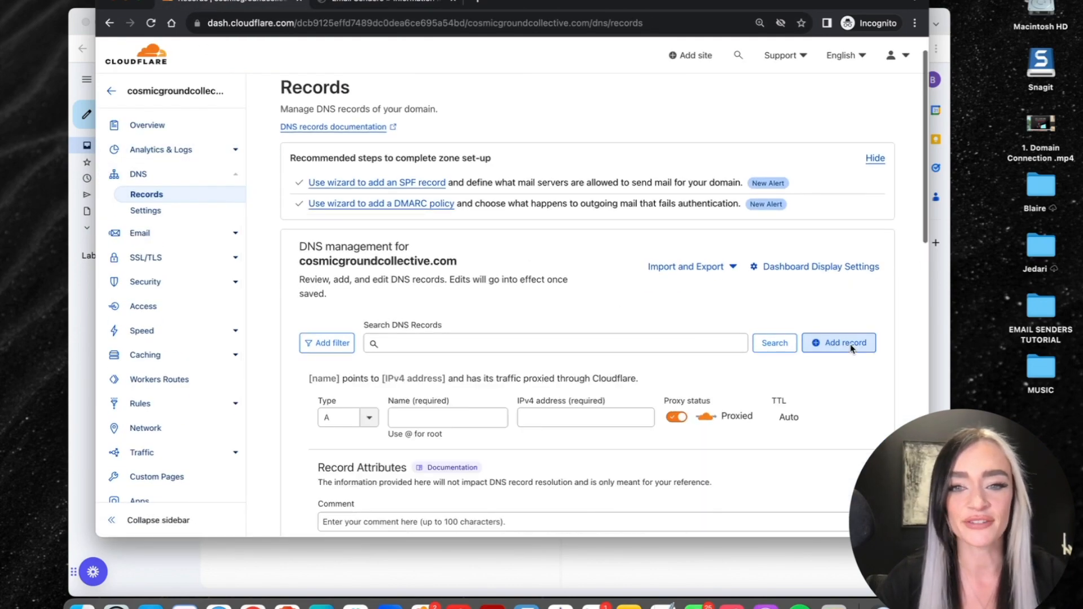
click(369, 419)
click(347, 526)
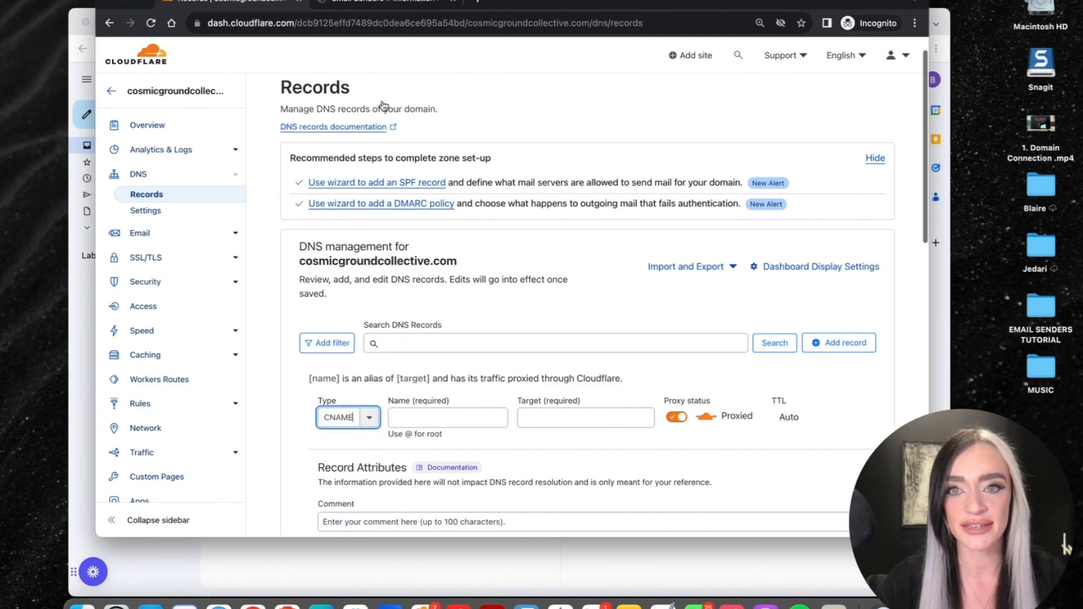
click(365, 5)
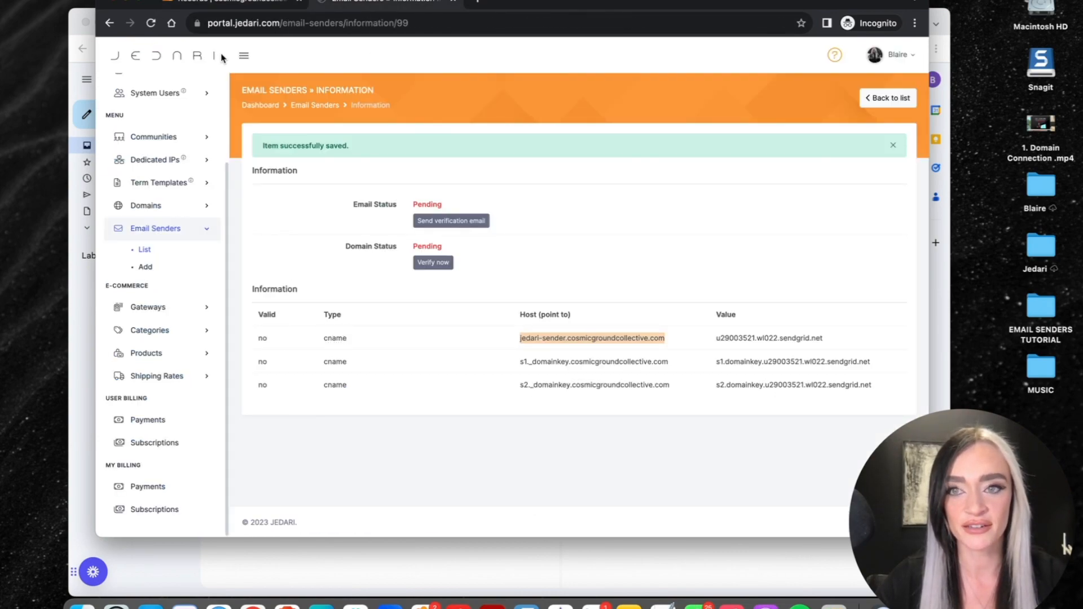
click(228, 3)
click(451, 419)
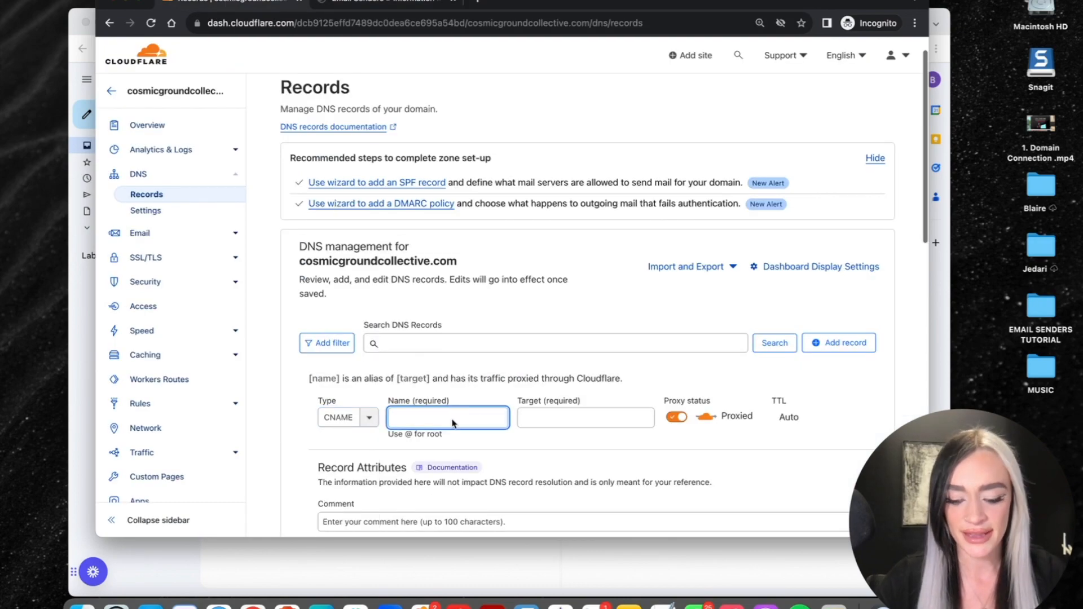
text(jedari-sender.cosmicgroundcollective.com)
scroll(443, 411, up, 1)
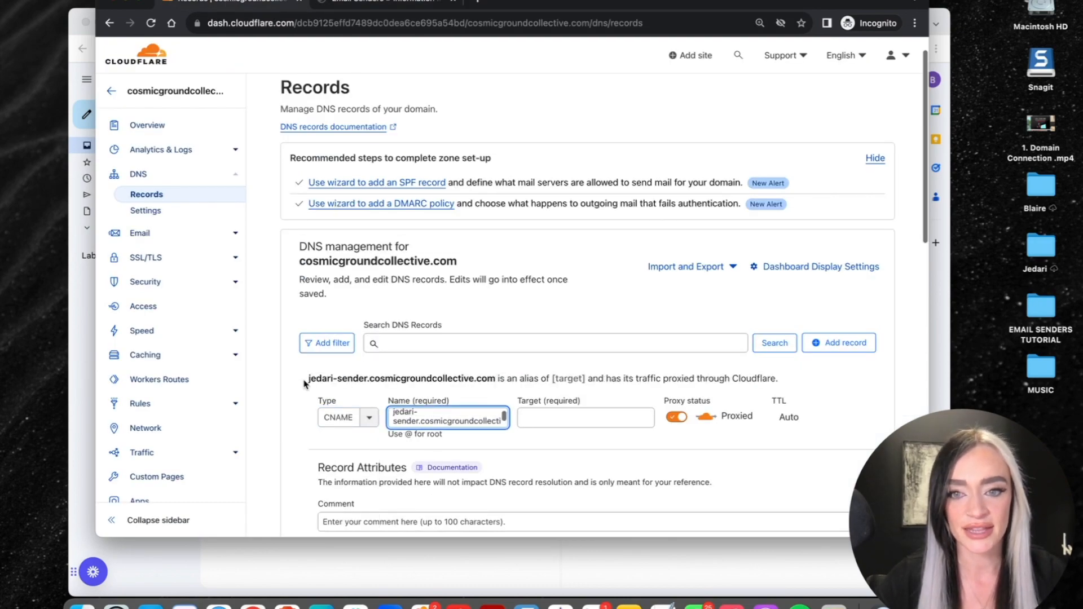
- Set the target to u29003521.wl022.sendgrid.net, make it DNS only, and save the record
click(551, 415)
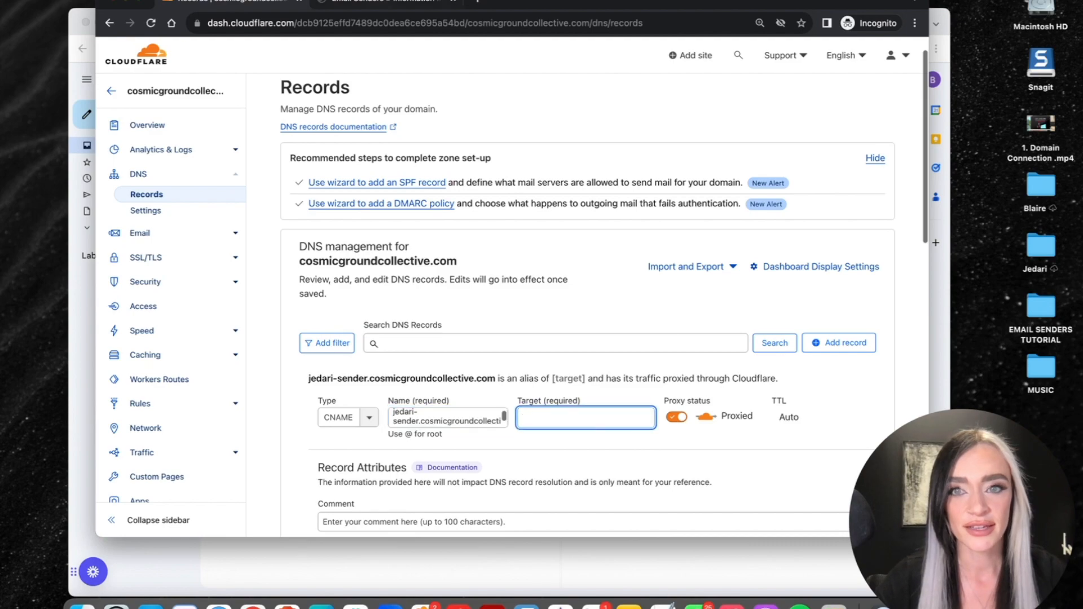
click(378, 3)
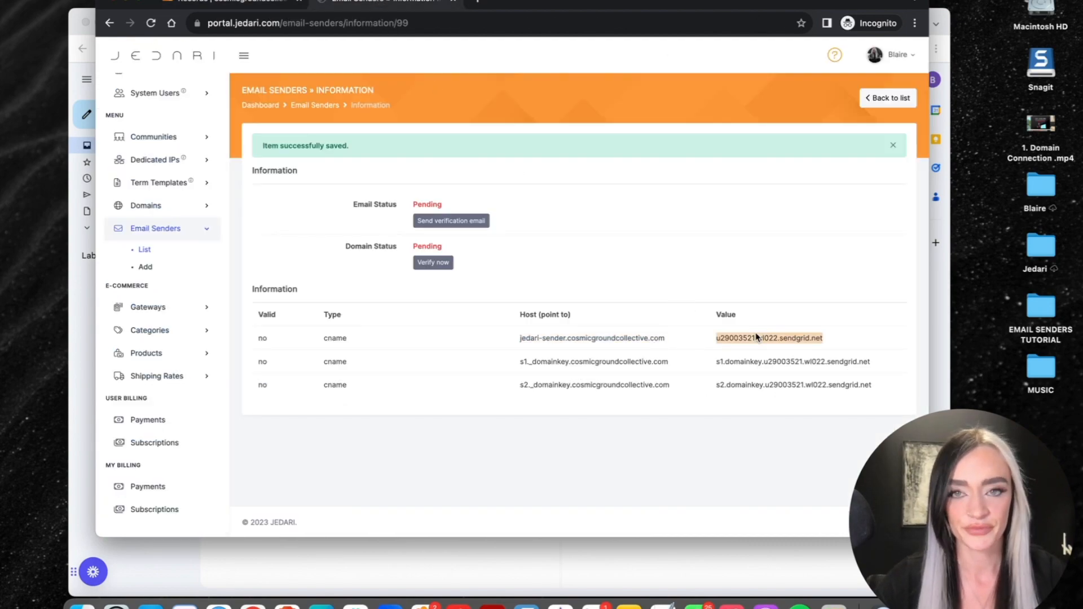
click(252, 4)
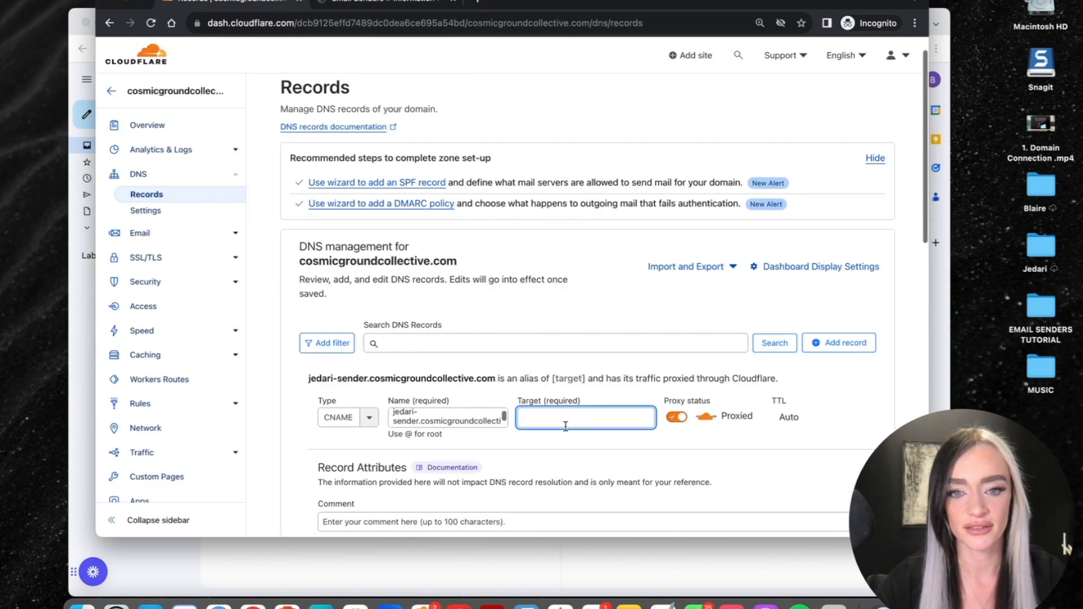
text(u29003521.wl022.sendgrid.net)
key(BackSpace)
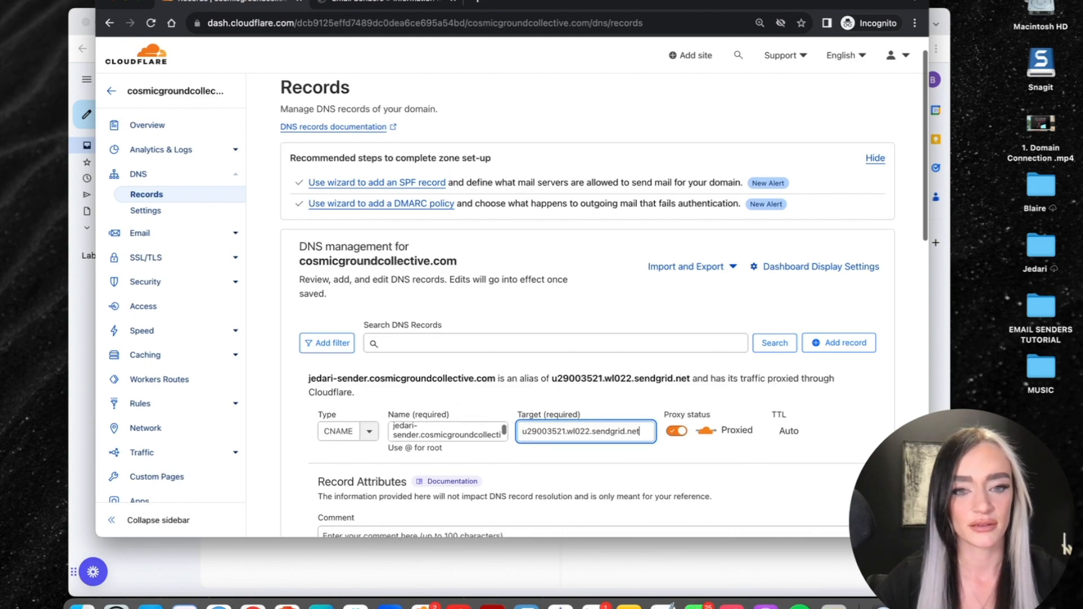
click(676, 432)
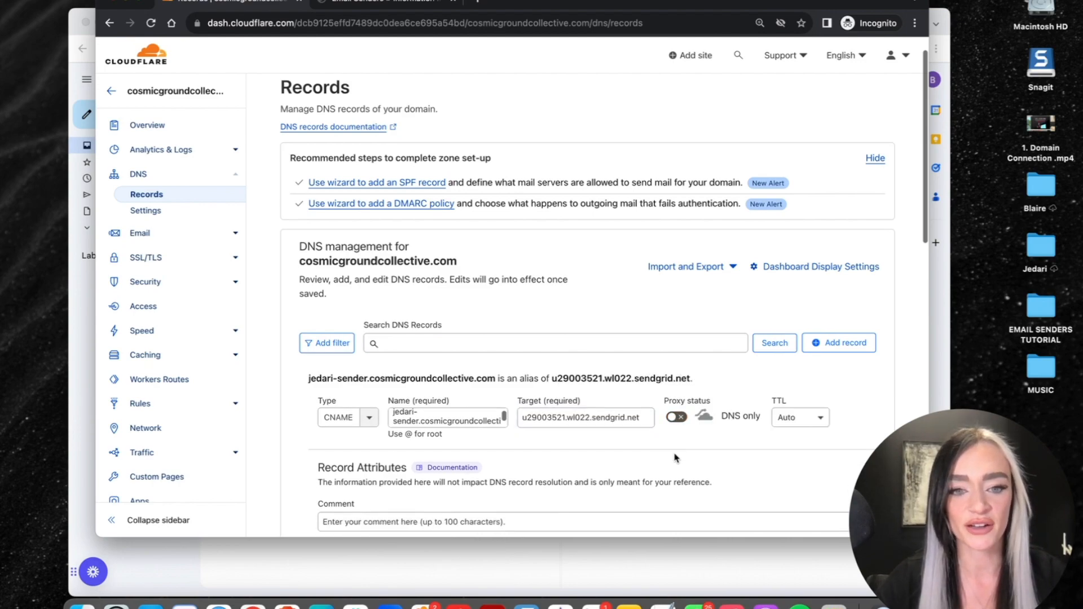
scroll(673, 453, down, 3)
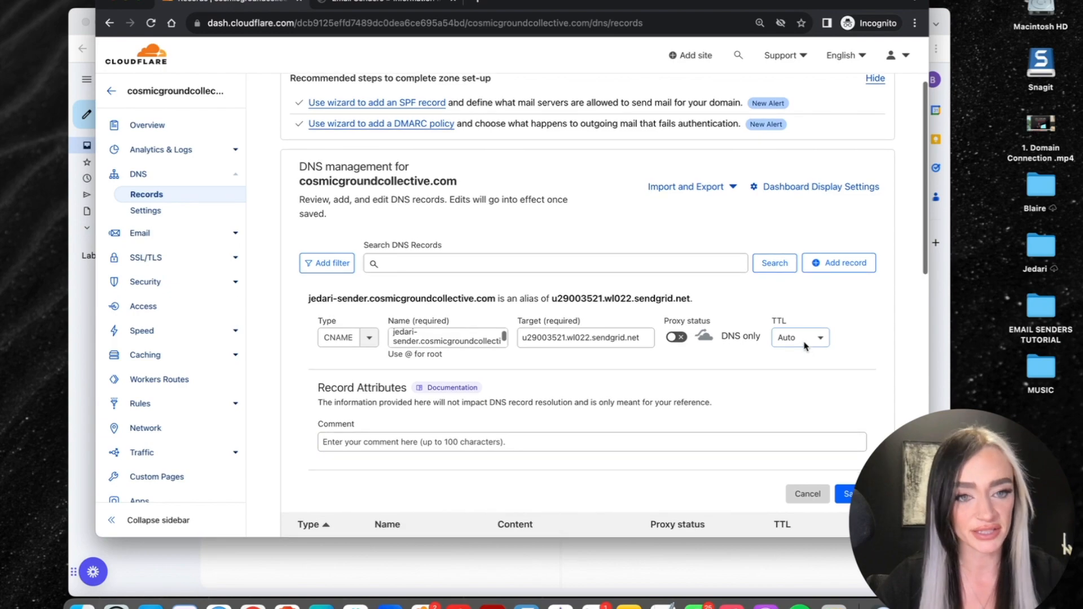
click(852, 451)
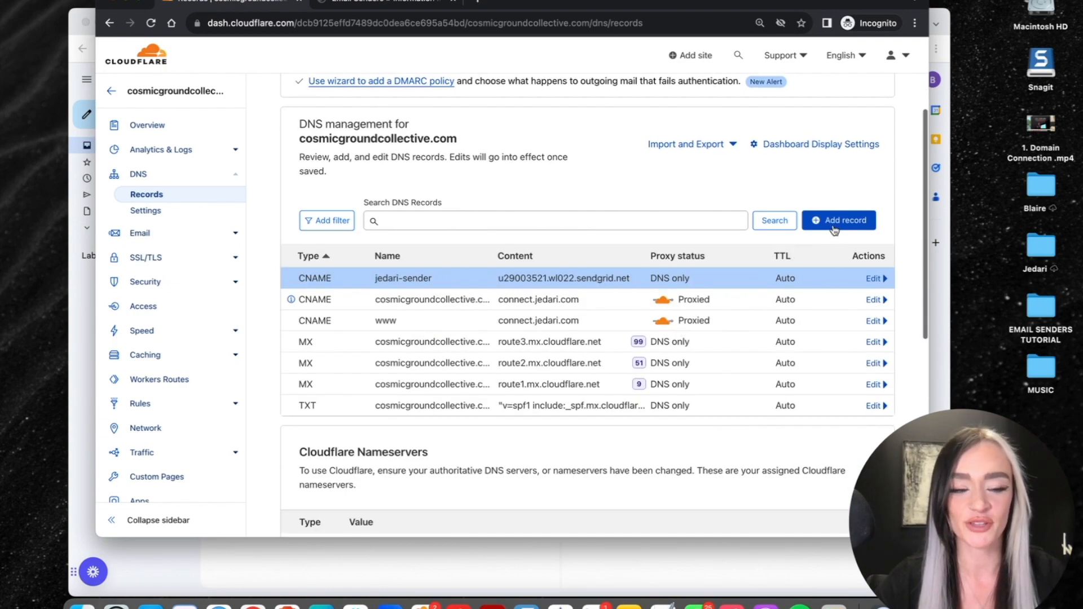
- Add the s1._domainkey CNAME record with its SendGrid target, set to DNS only
click(852, 223)
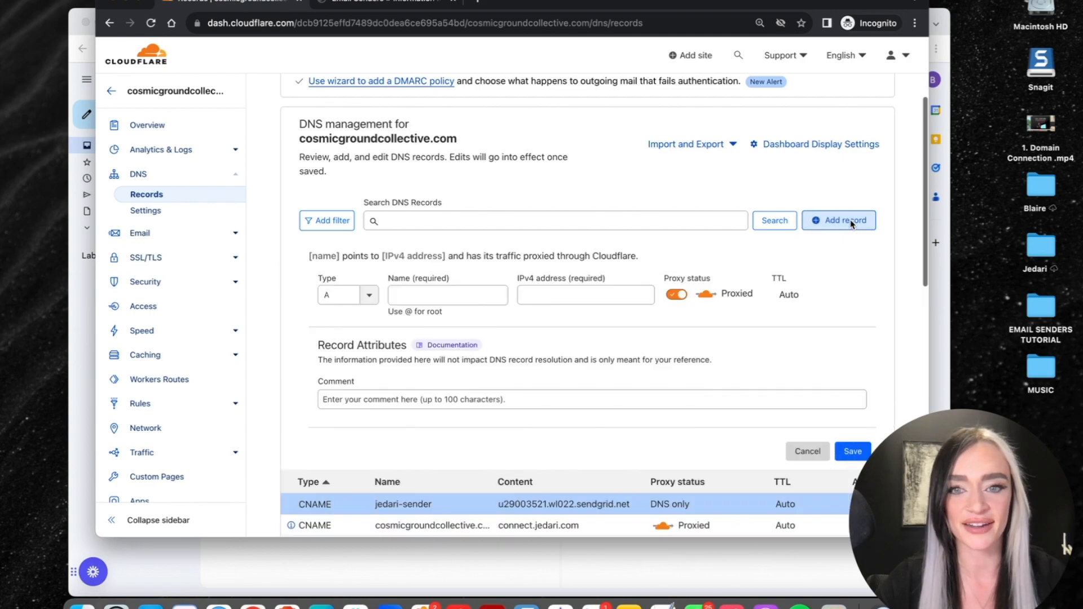
click(373, 295)
click(349, 402)
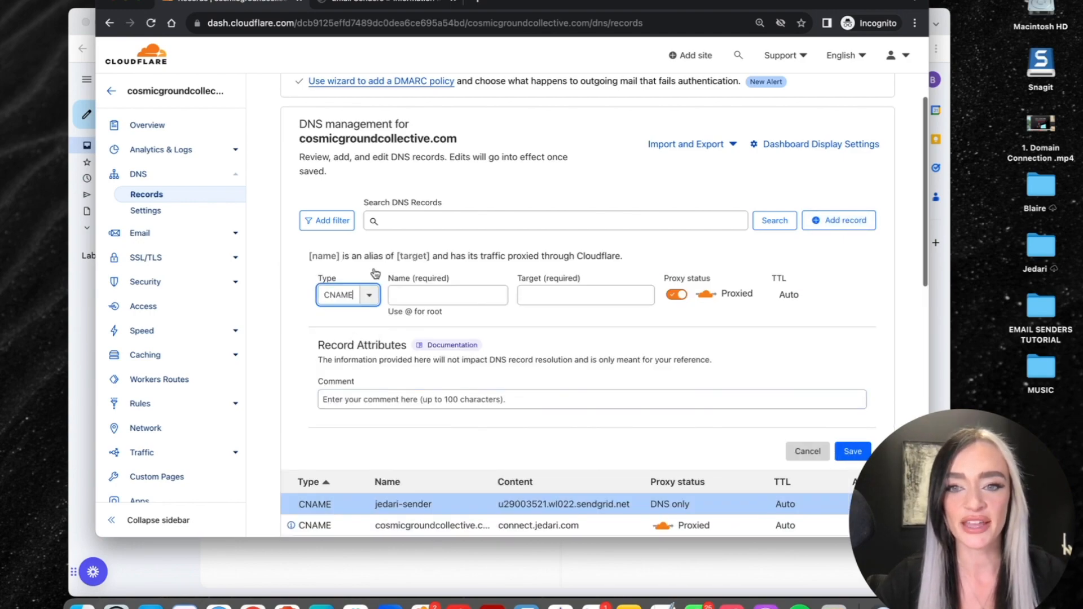
click(375, 5)
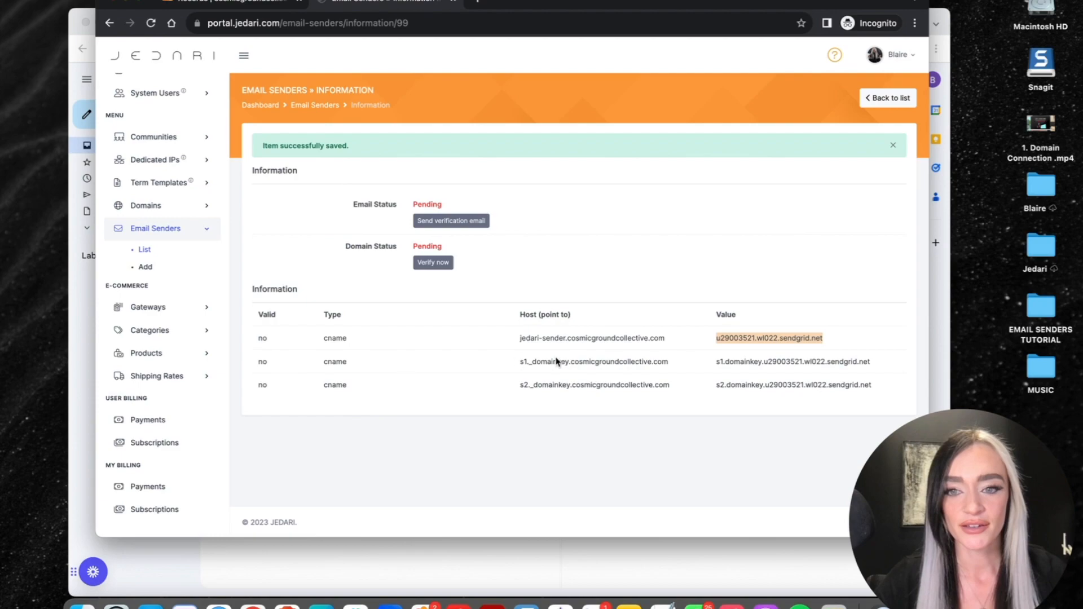
triple_click(576, 361)
key(super+c)
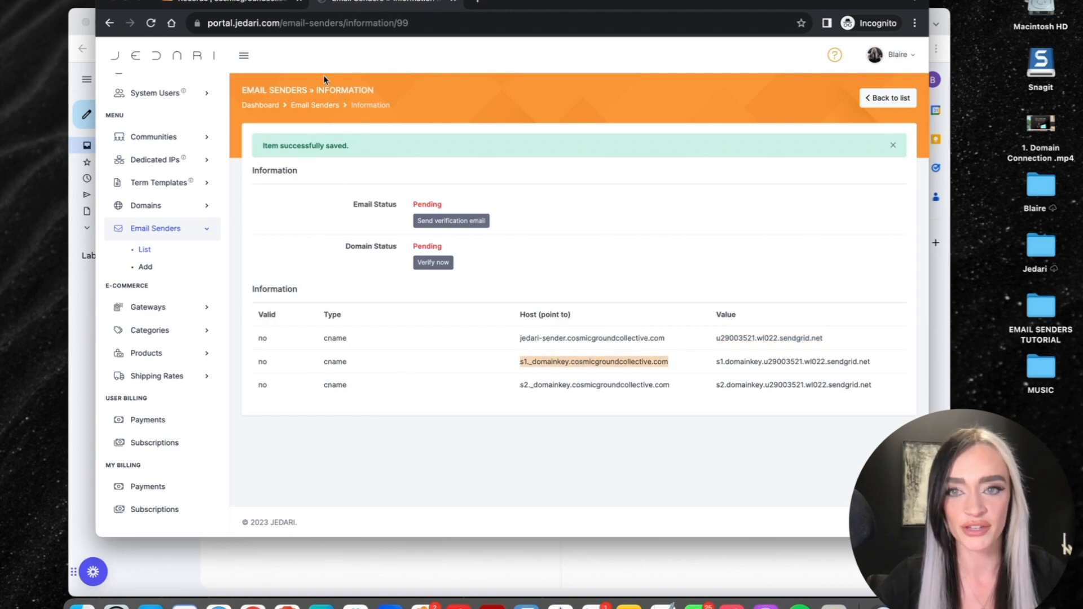
click(242, 3)
click(437, 293)
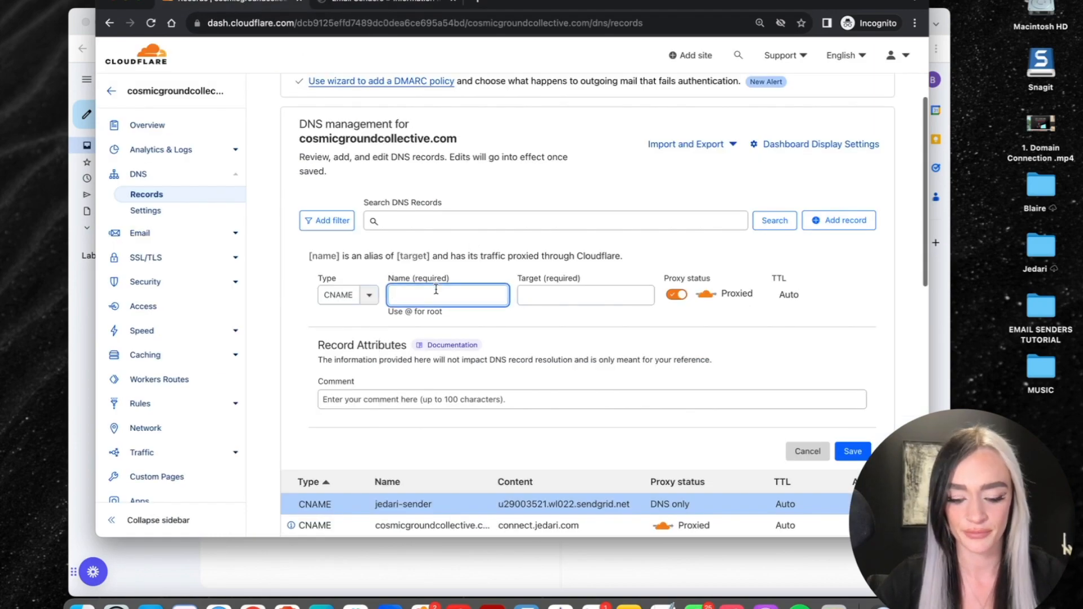
key(super+v)
click(551, 295)
click(375, 5)
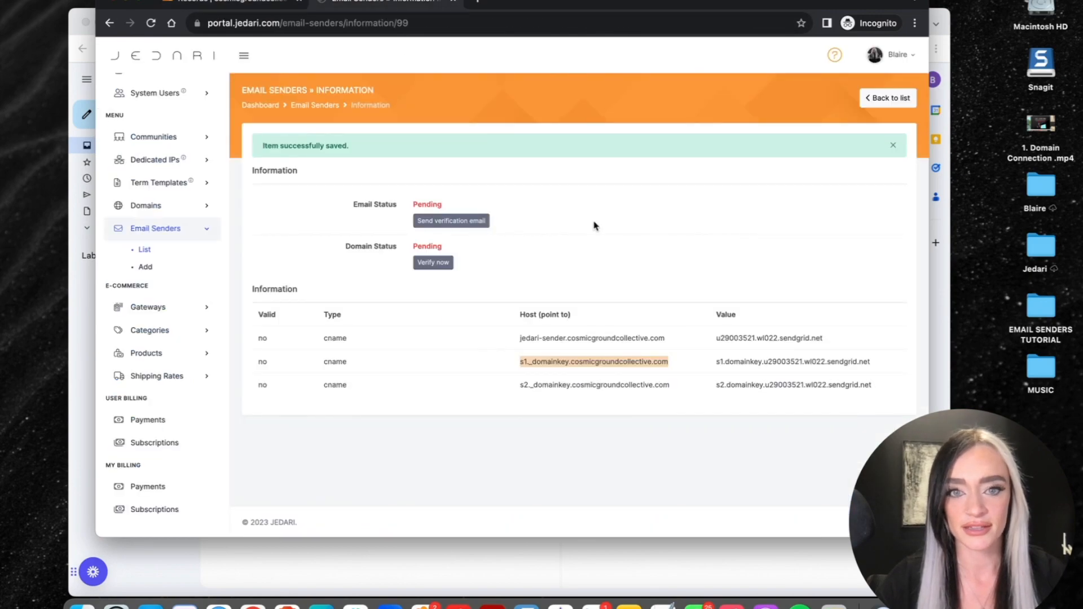
triple_click(763, 364)
key(super+c)
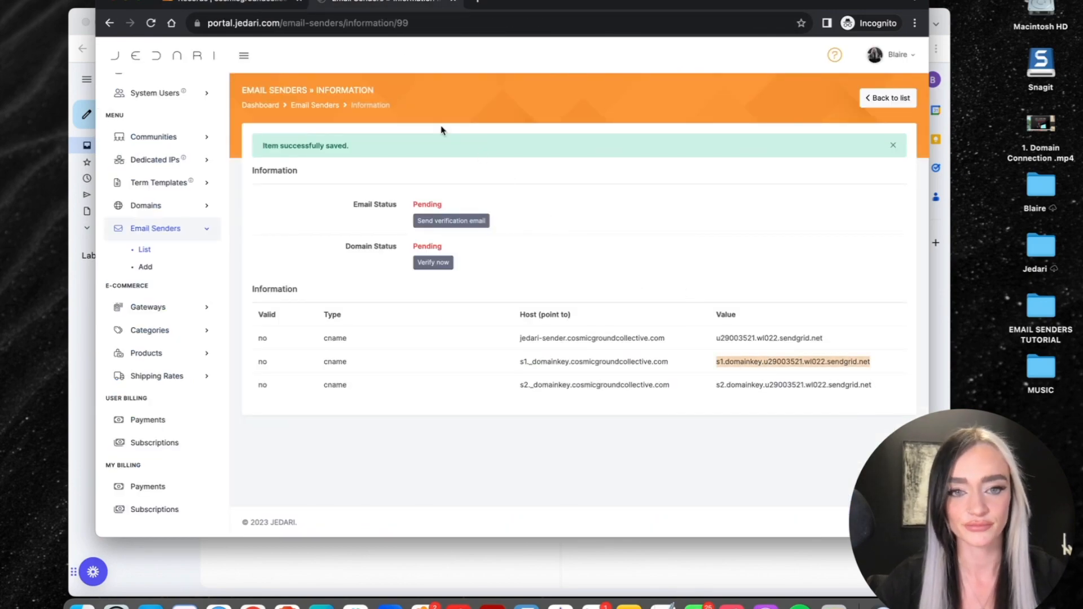
click(257, 4)
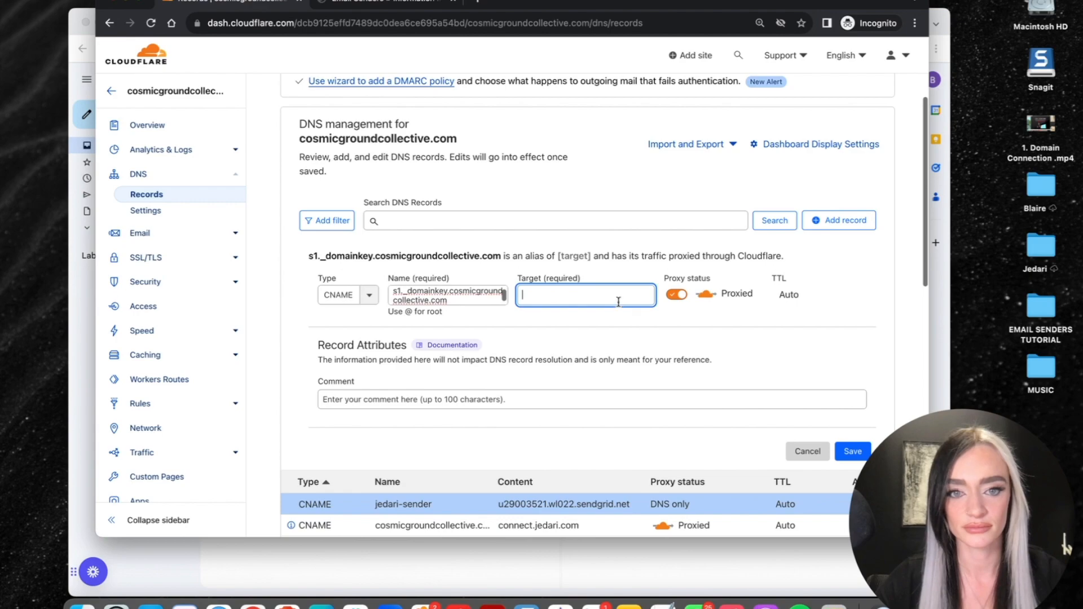
key(super+v)
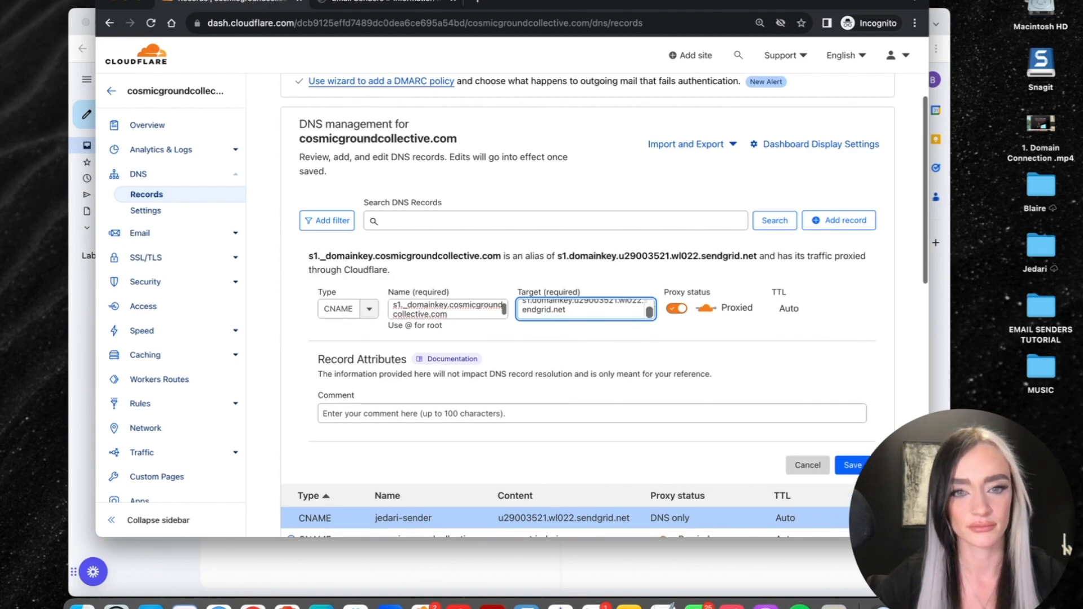
click(671, 310)
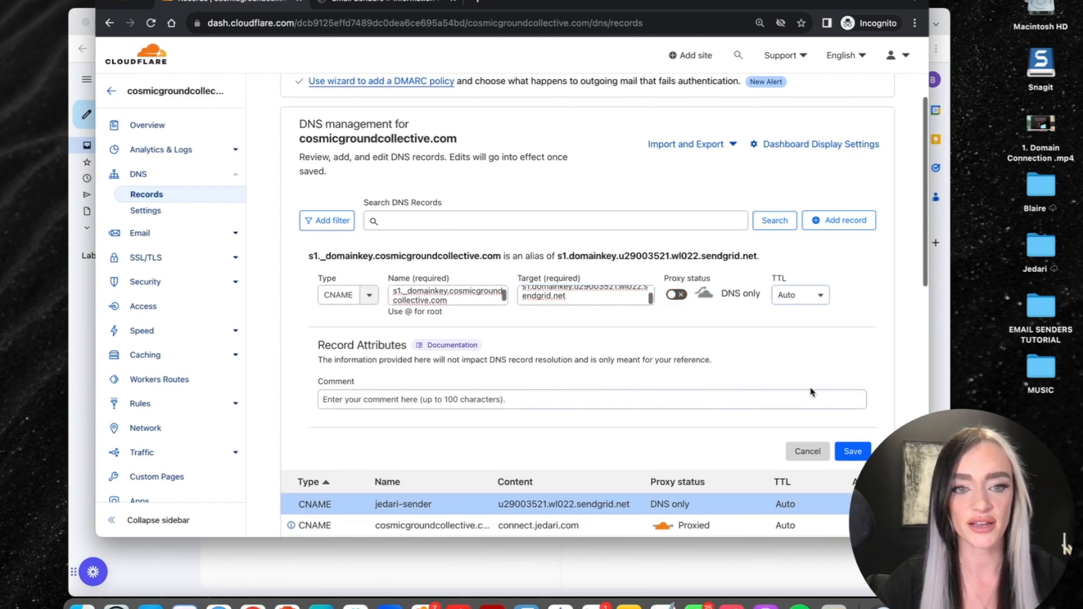
click(840, 451)
- Add the s2._domainkey CNAME record with its SendGrid target, set to DNS only
click(834, 196)
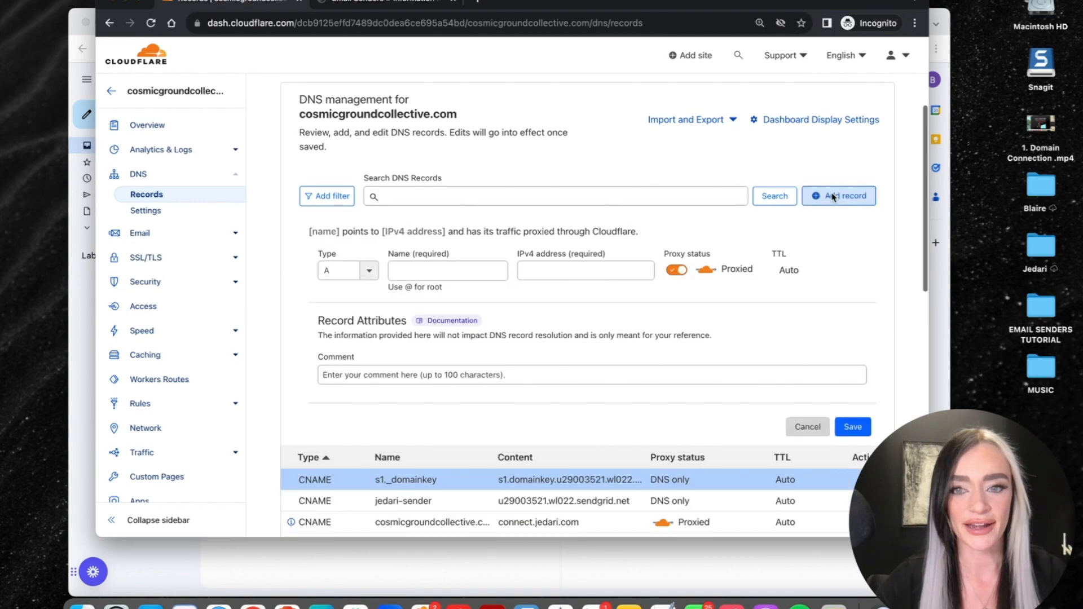
click(339, 270)
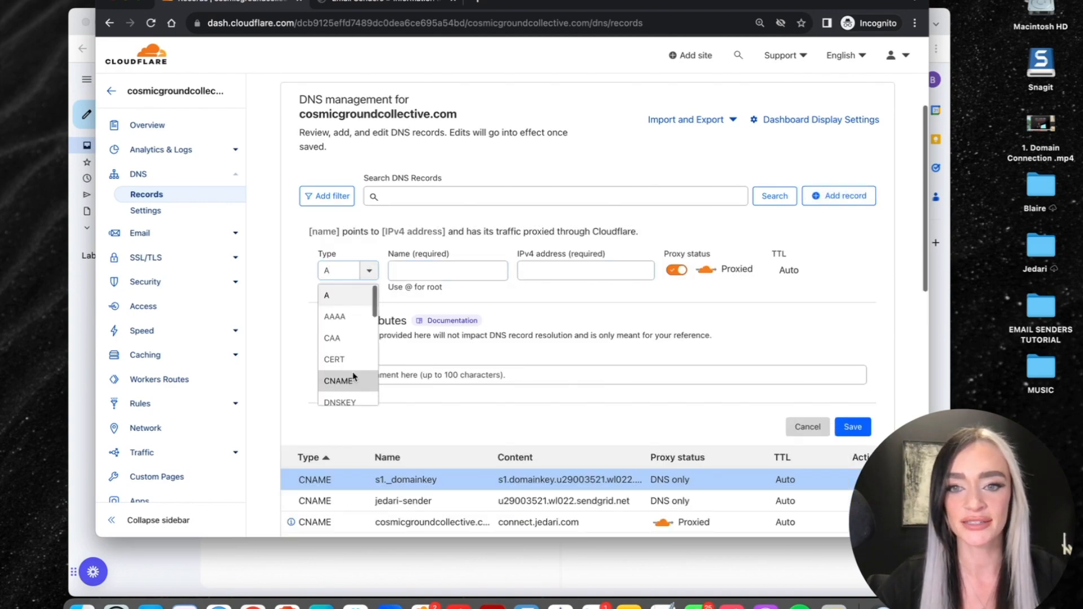
click(353, 380)
click(438, 273)
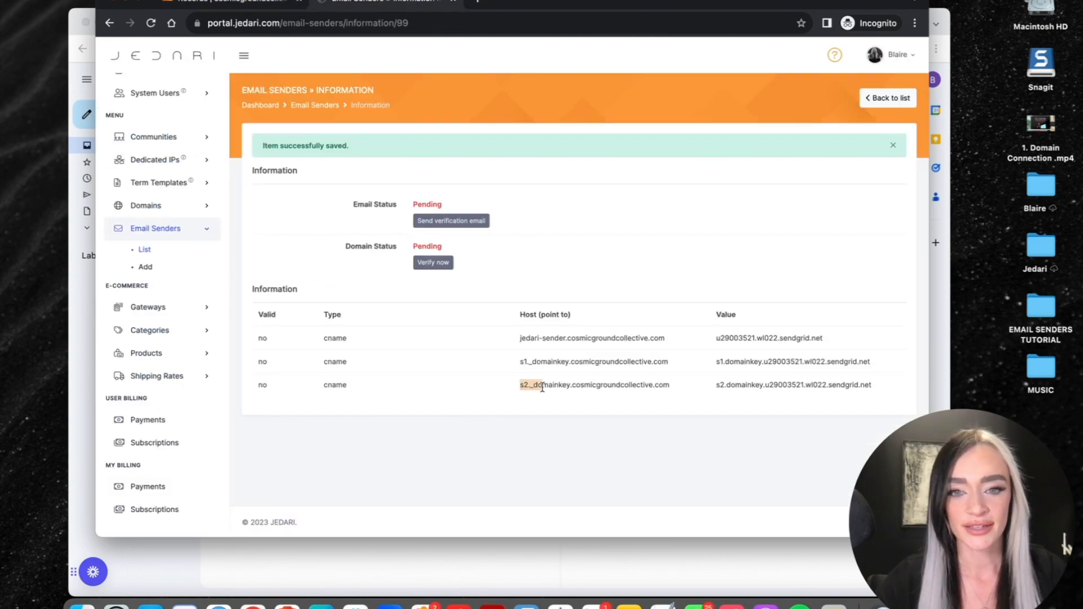
drag(555, 390, 666, 395)
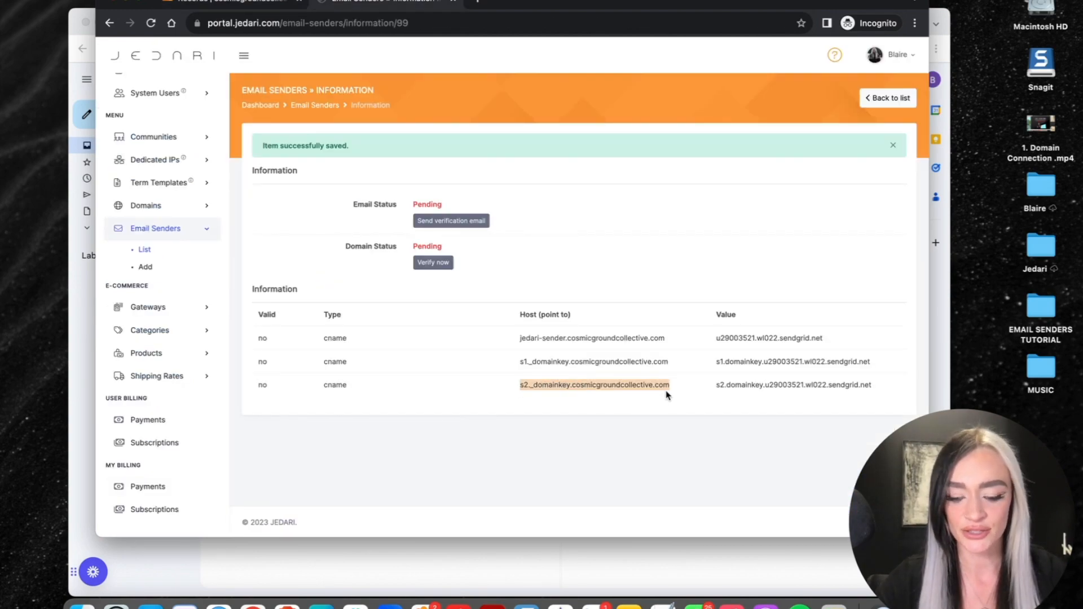
key(super+c)
click(251, 5)
key(super+v)
click(520, 271)
click(406, 5)
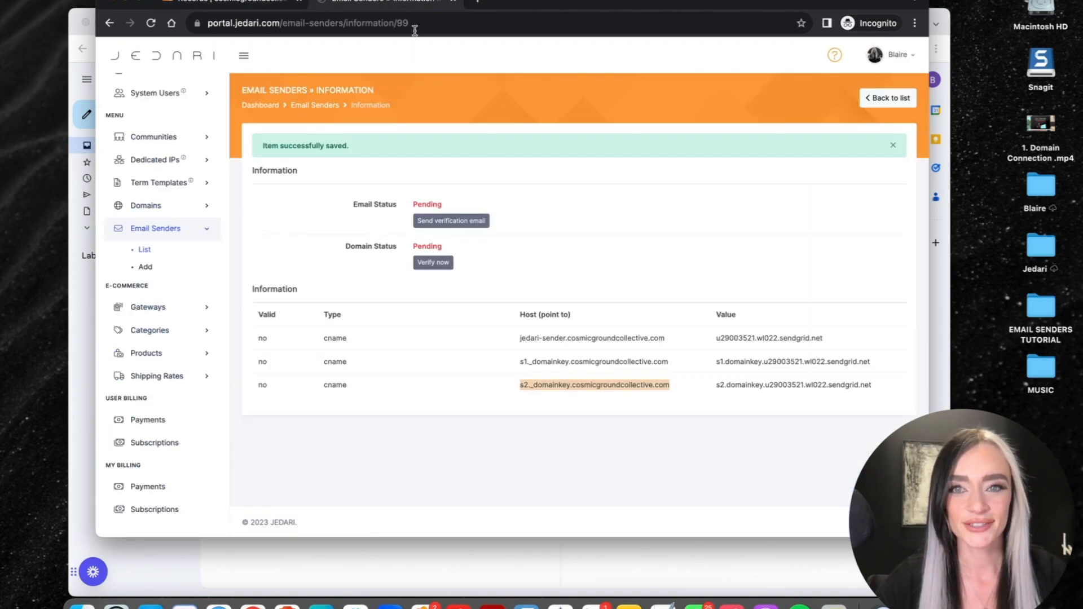
triple_click(756, 385)
key(super+c)
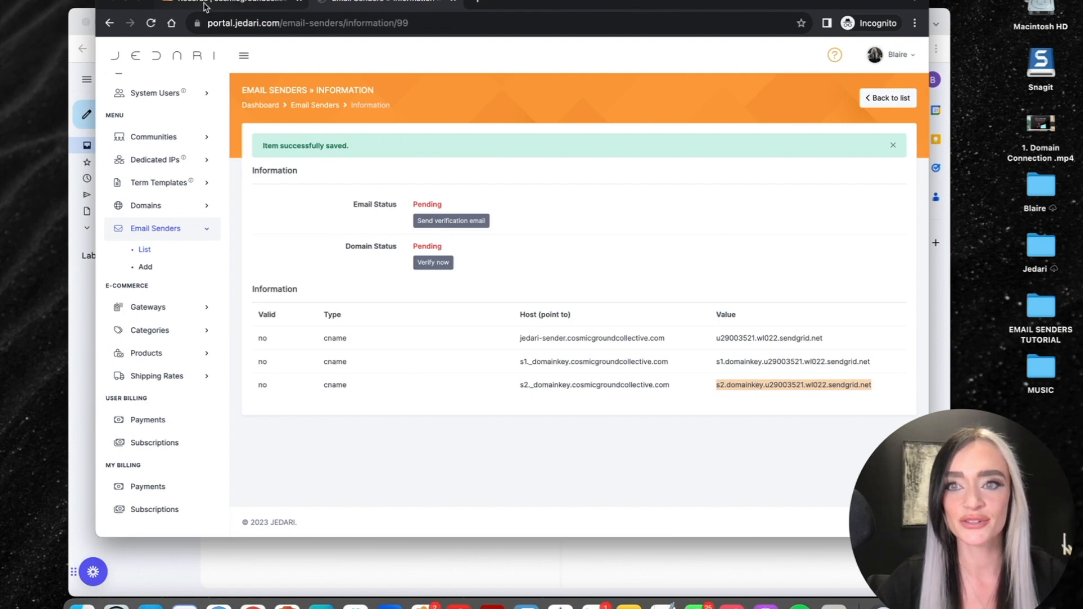
click(208, 5)
key(super+v)
key(BackSpace)
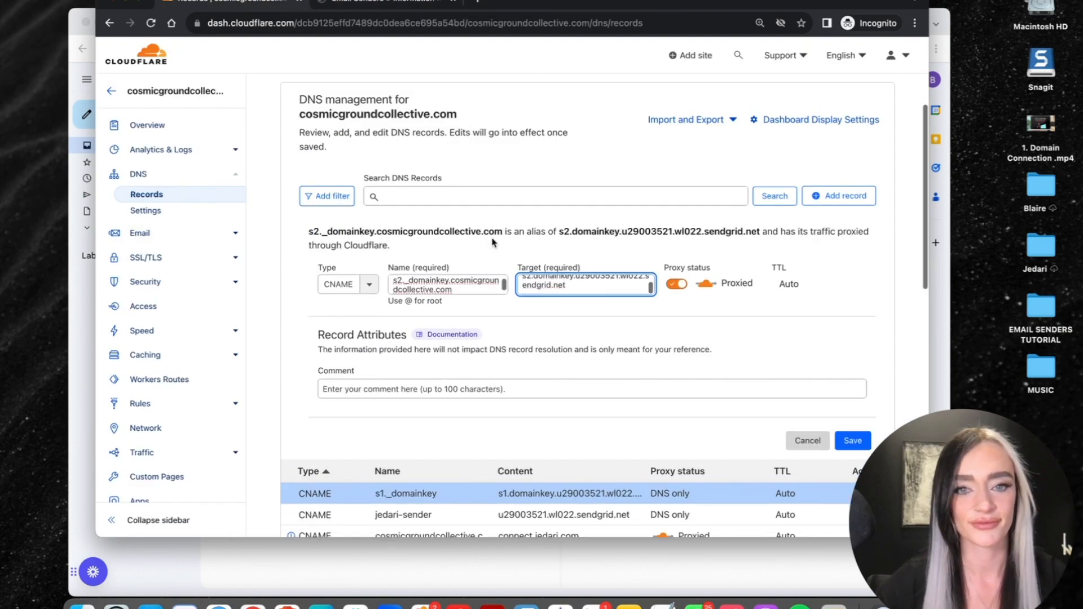
click(678, 285)
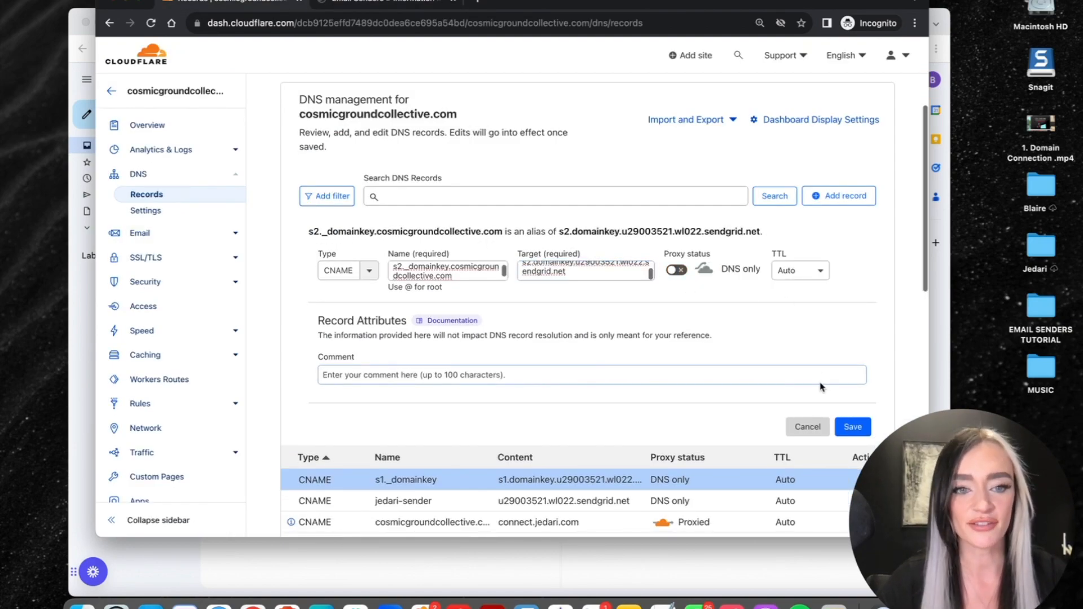
click(852, 427)
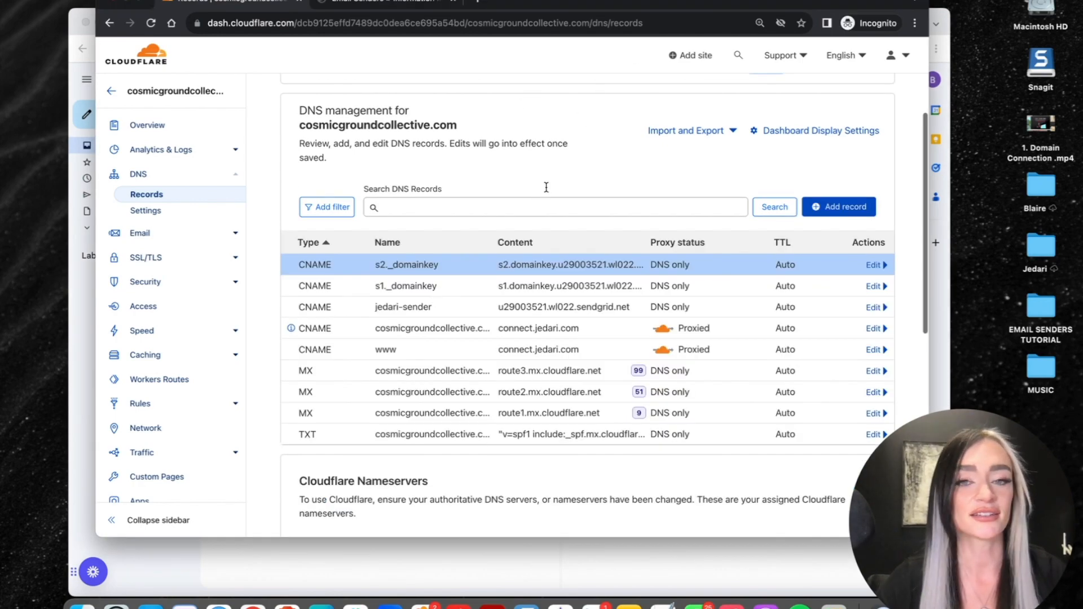
key(ctrl+Tab)
drag(519, 338, 667, 346)
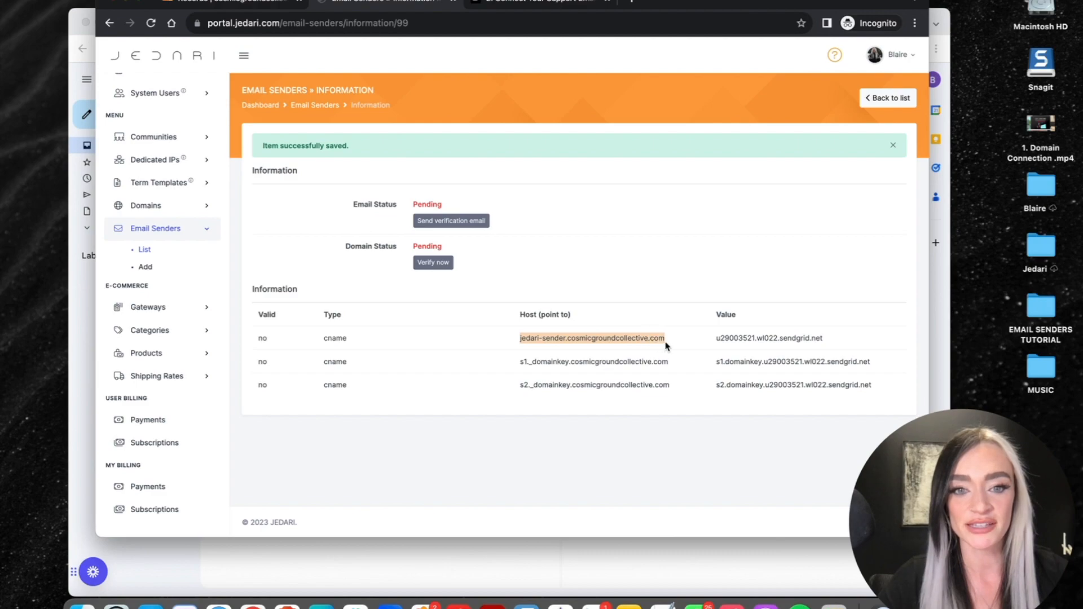
- Compare the jedari-sender record name against the host required by the portal and help page
key(ctrl+shift+Tab)
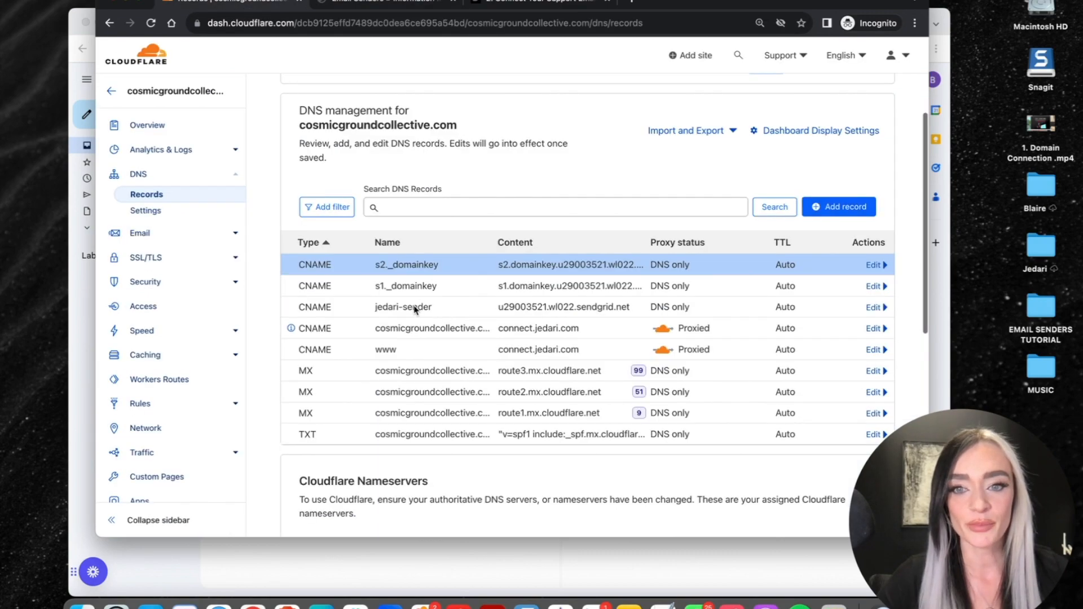
drag(375, 308, 458, 319)
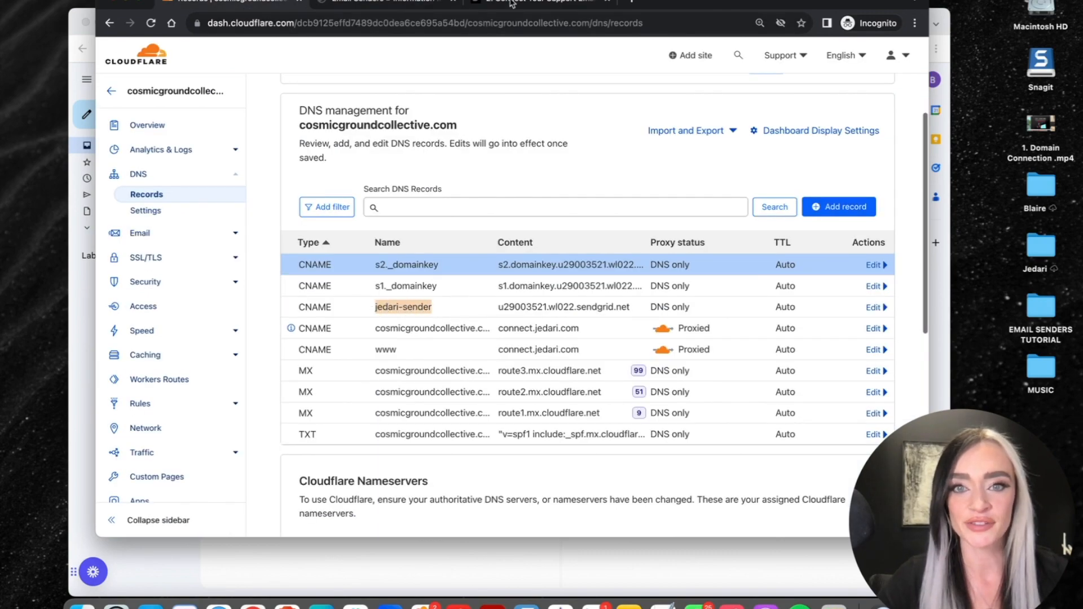
key(ctrl+Tab)
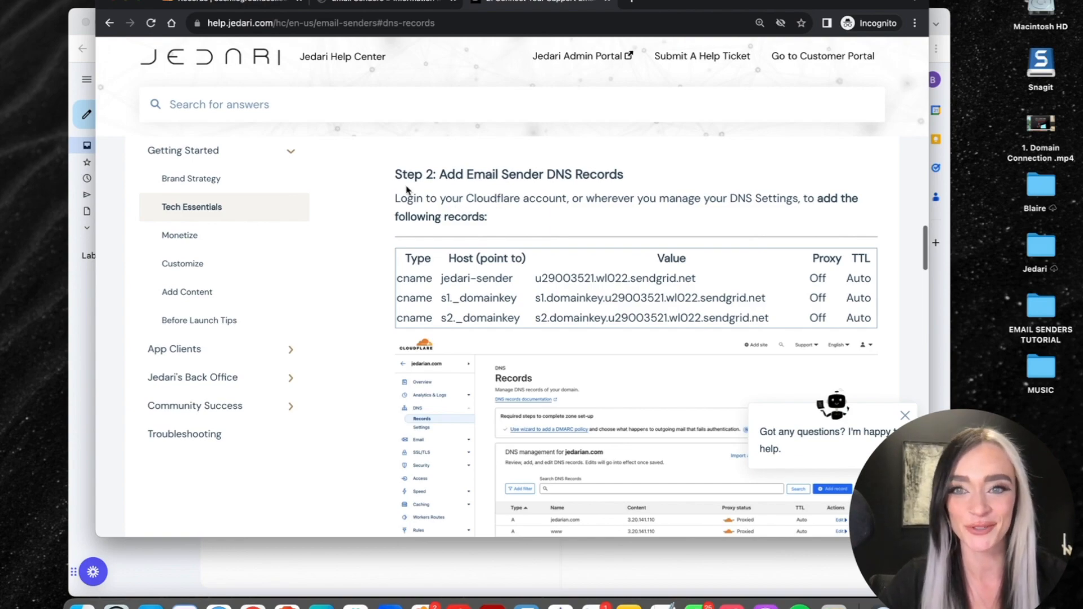
key(ctrl+shift+Tab)
click(227, 4)
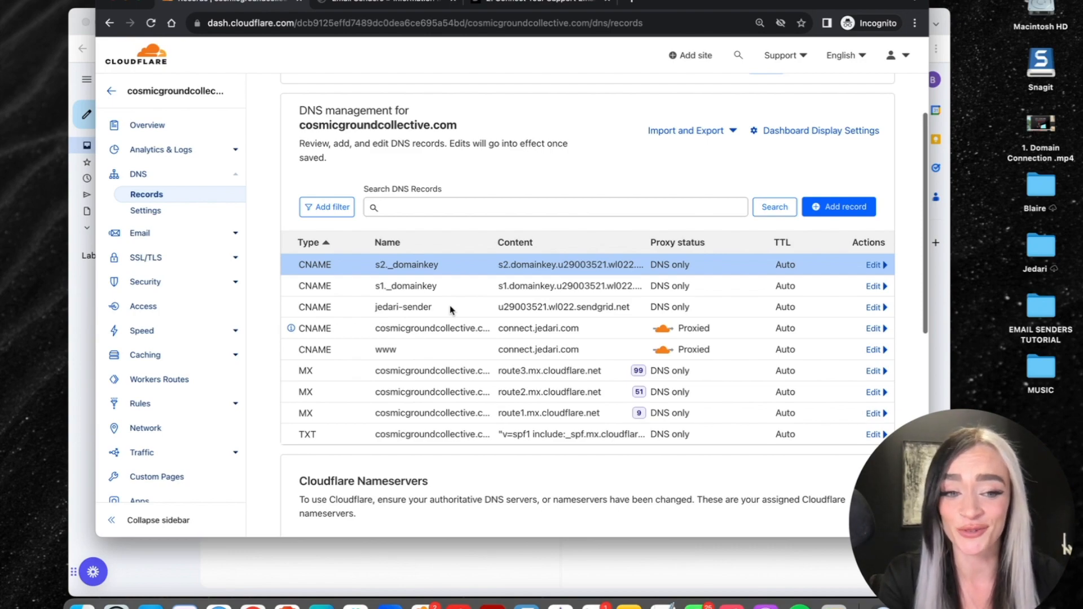
click(82, 332)
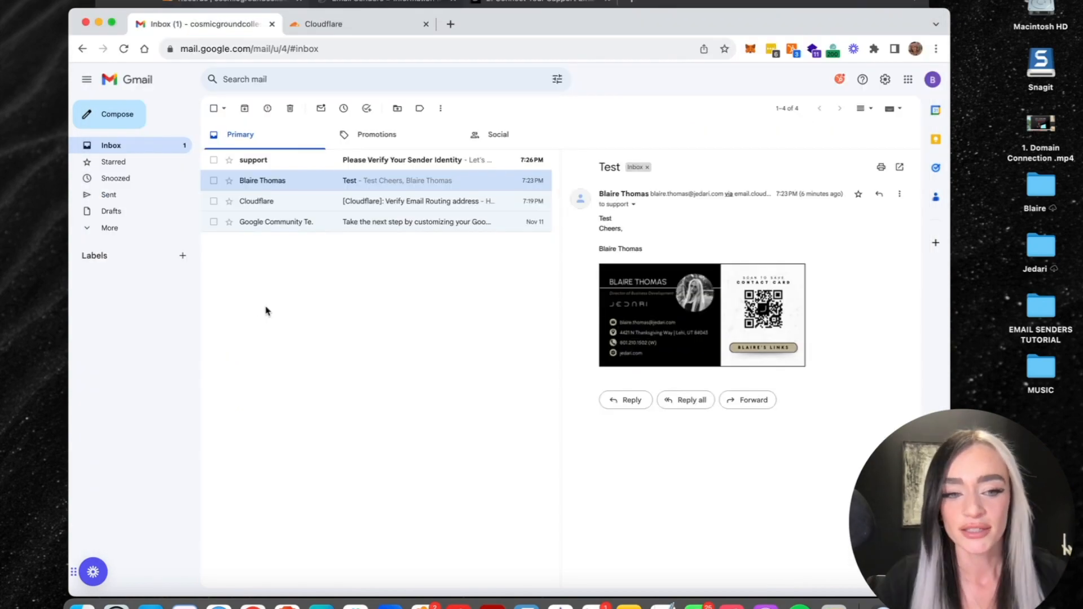
- Open the 'Please Verify Your Sender Identity' email and follow its Verify Sender Identity link
click(380, 165)
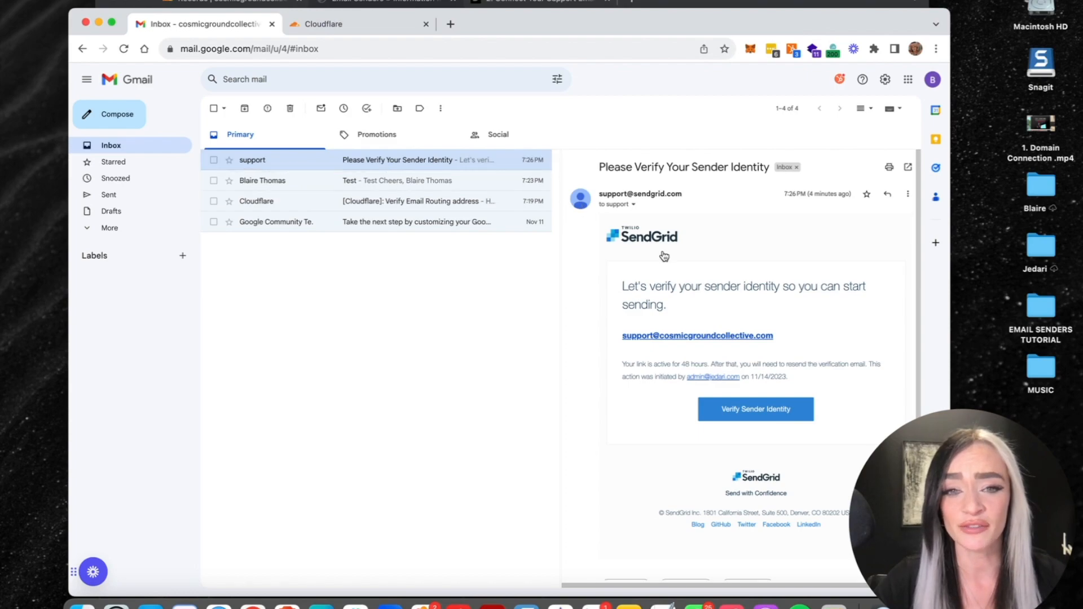
scroll(579, 242, down, 1)
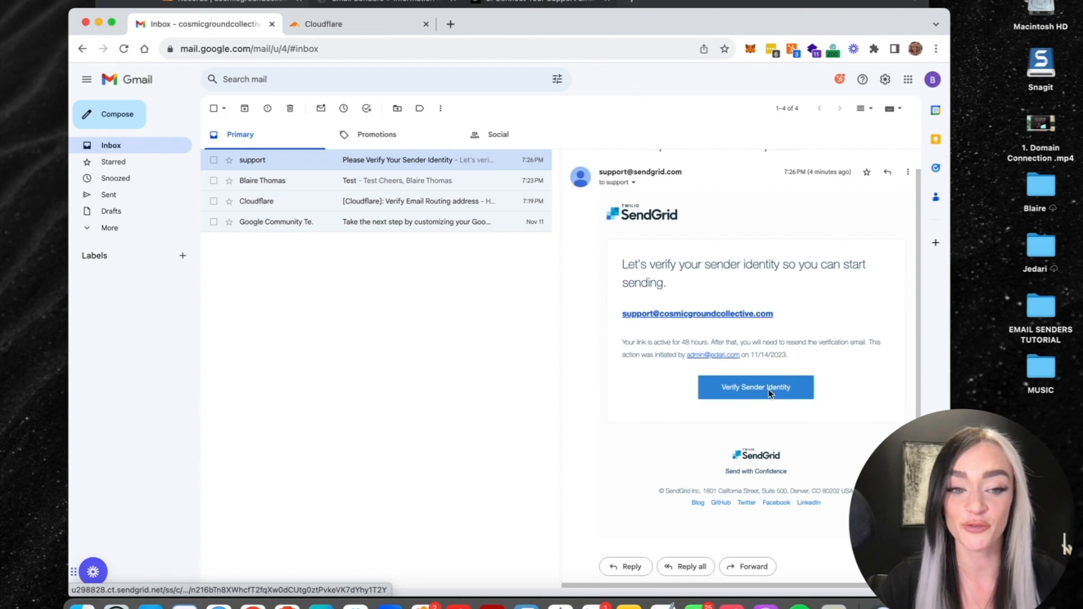
click(752, 391)
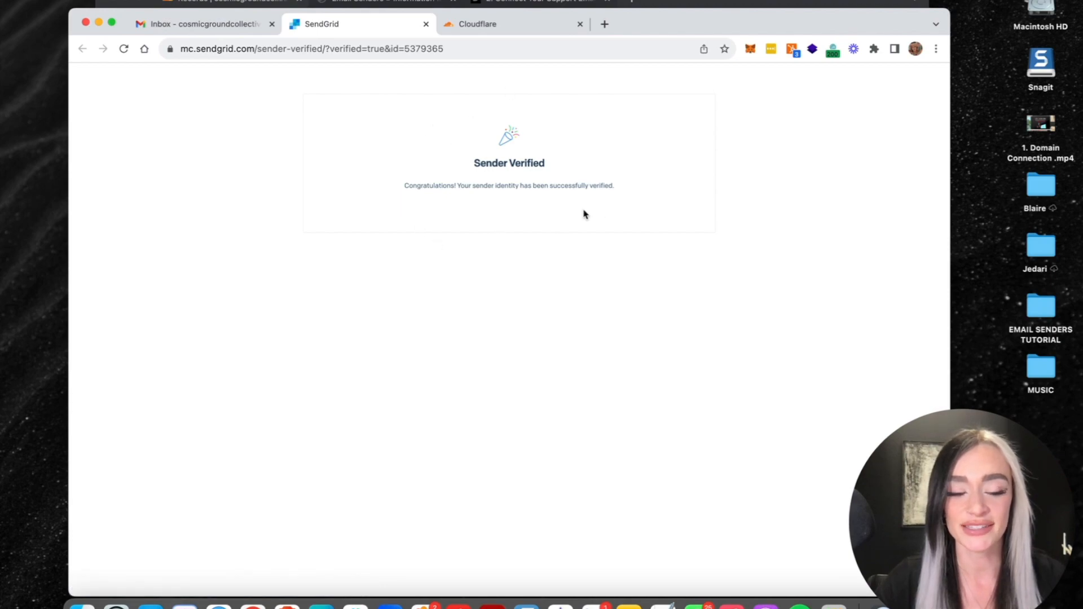
- Run Verify now on the email sender so both statuses read Verified, then expand Communities
click(440, 3)
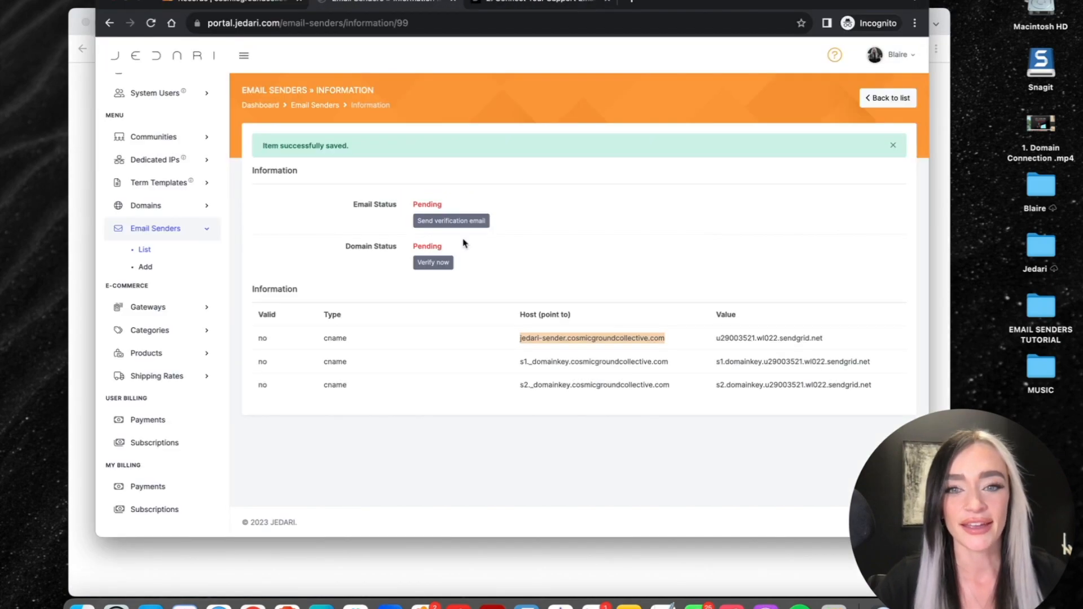
click(519, 339)
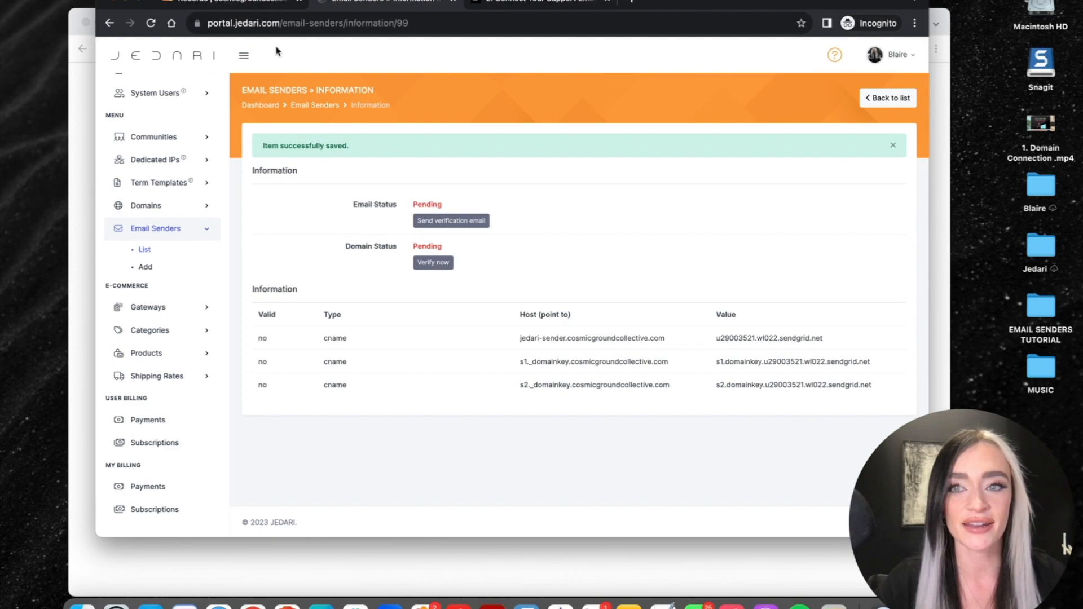
click(203, 3)
click(372, 5)
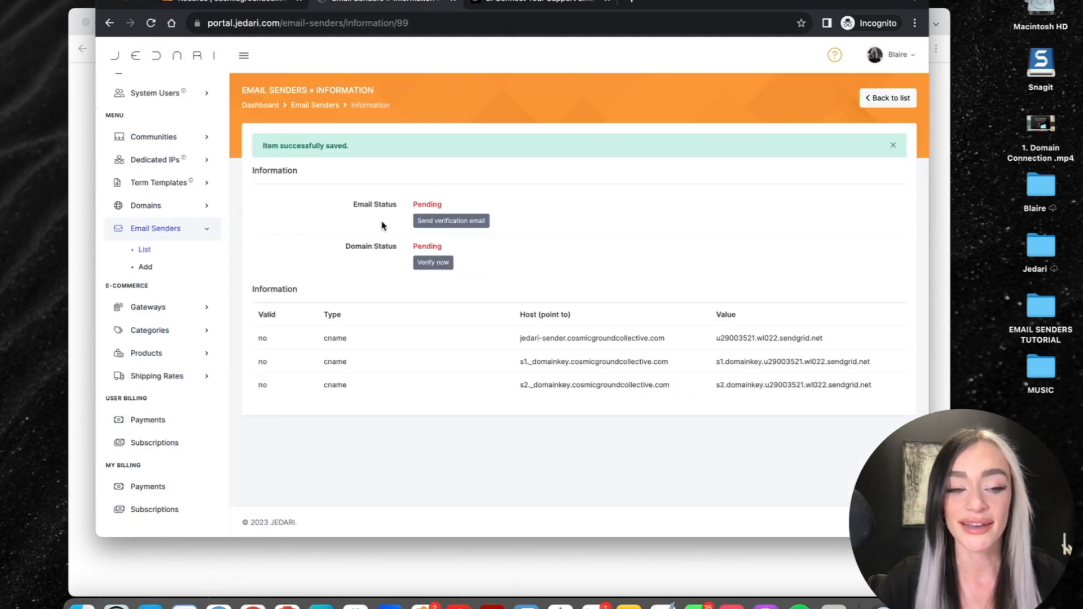
click(437, 265)
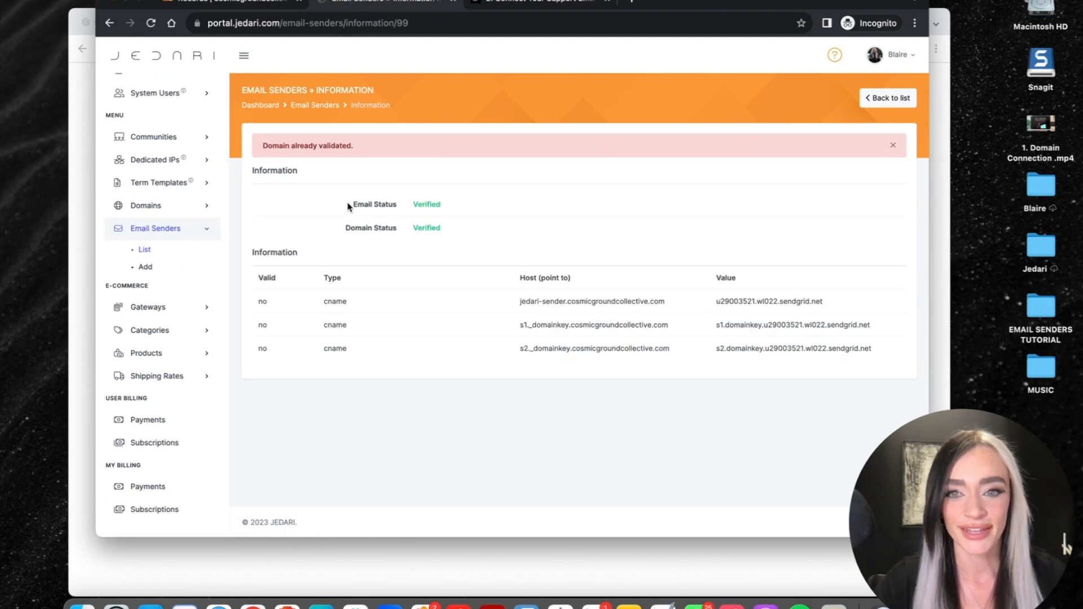
drag(352, 204, 489, 243)
click(489, 242)
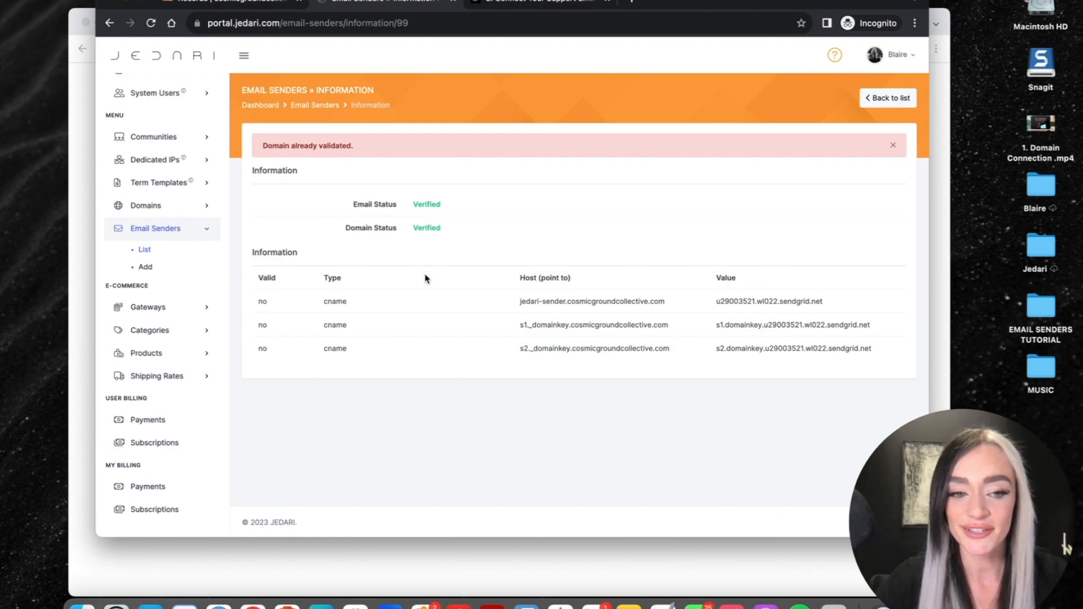
scroll(169, 265, up, 2)
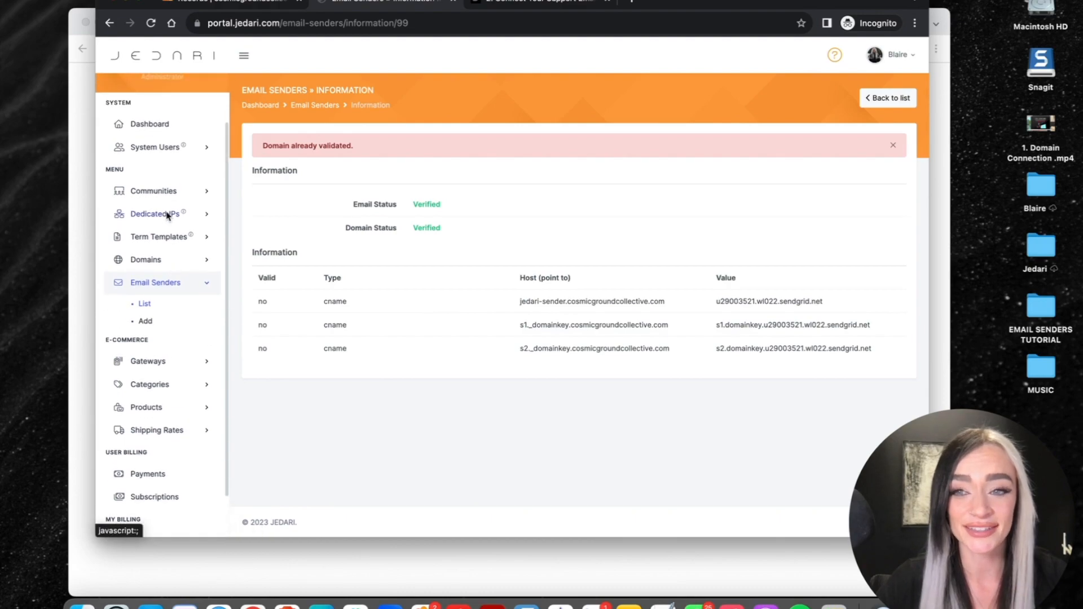
click(163, 192)
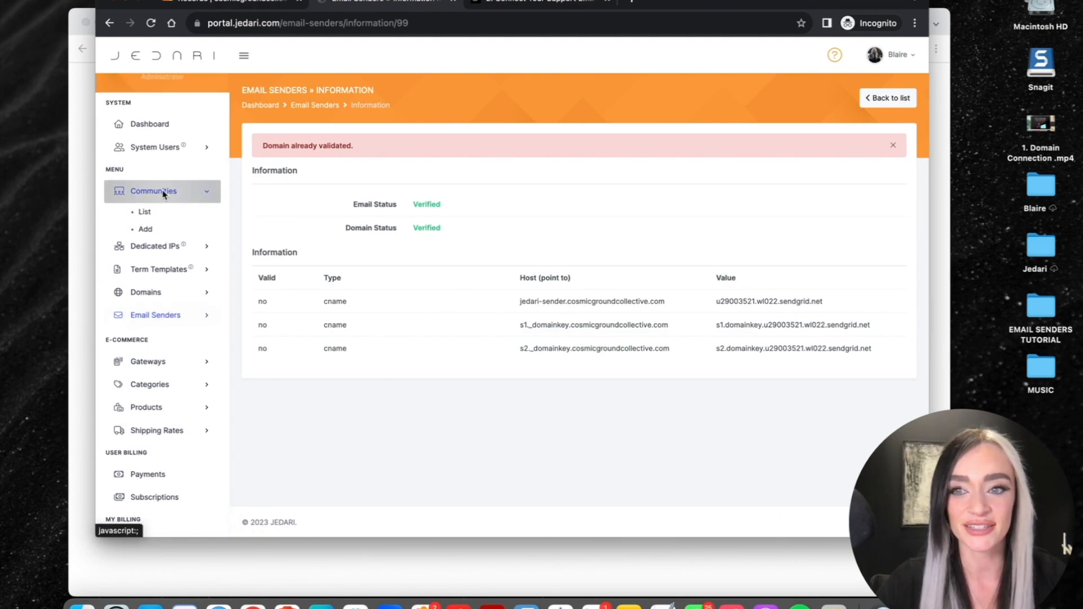
- Open the Cosmic Ground Collective community for editing from the Communities list
click(145, 213)
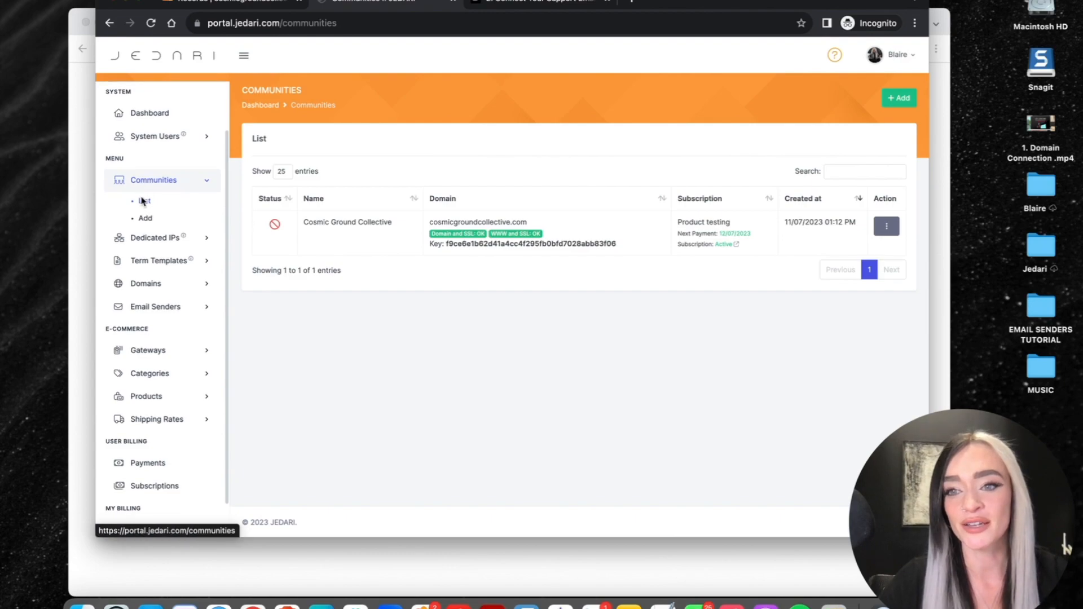
click(886, 226)
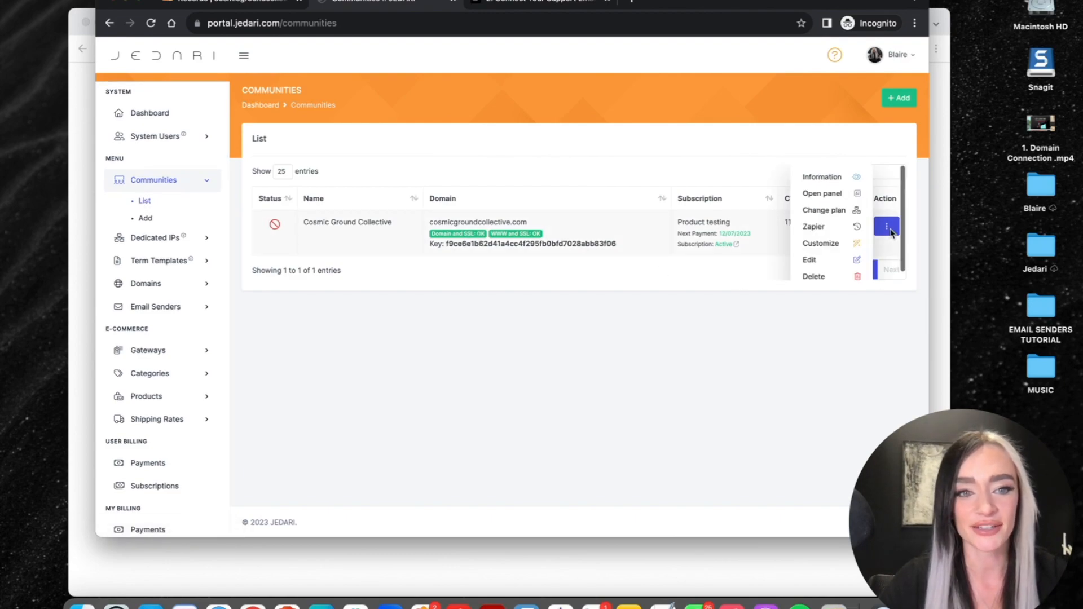
click(819, 260)
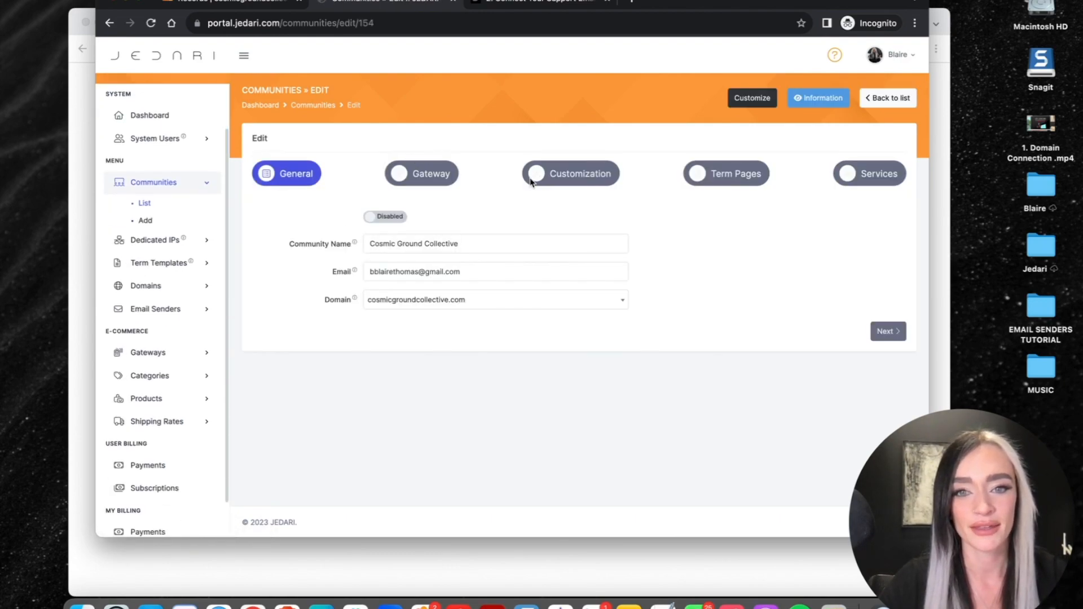
- Enable Email Sender with the own-domain sender address and submit the community settings
click(532, 177)
scroll(464, 468, down, 1)
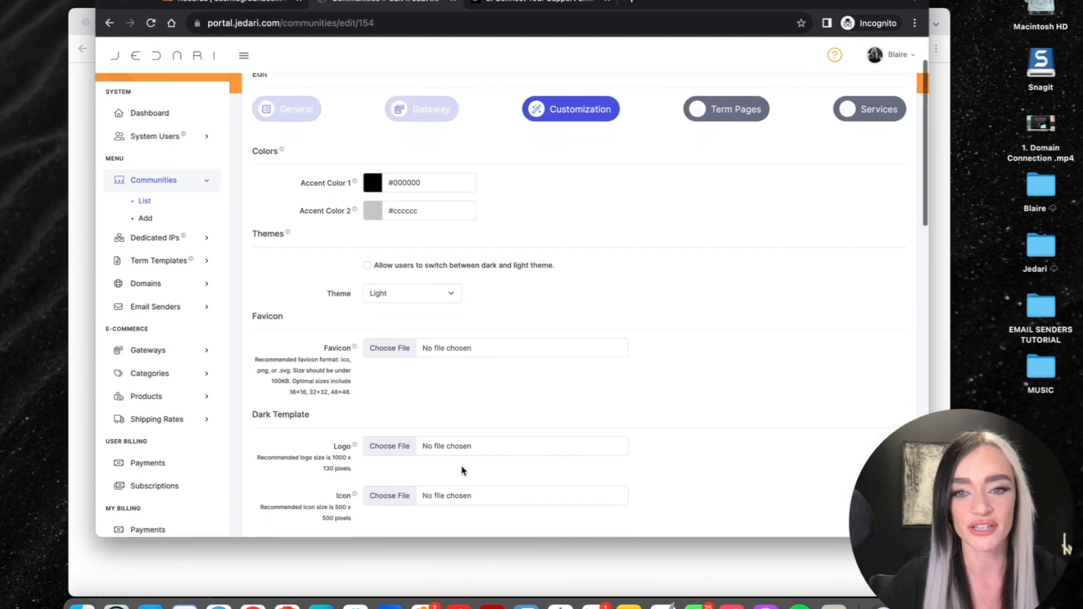
scroll(461, 470, down, 15)
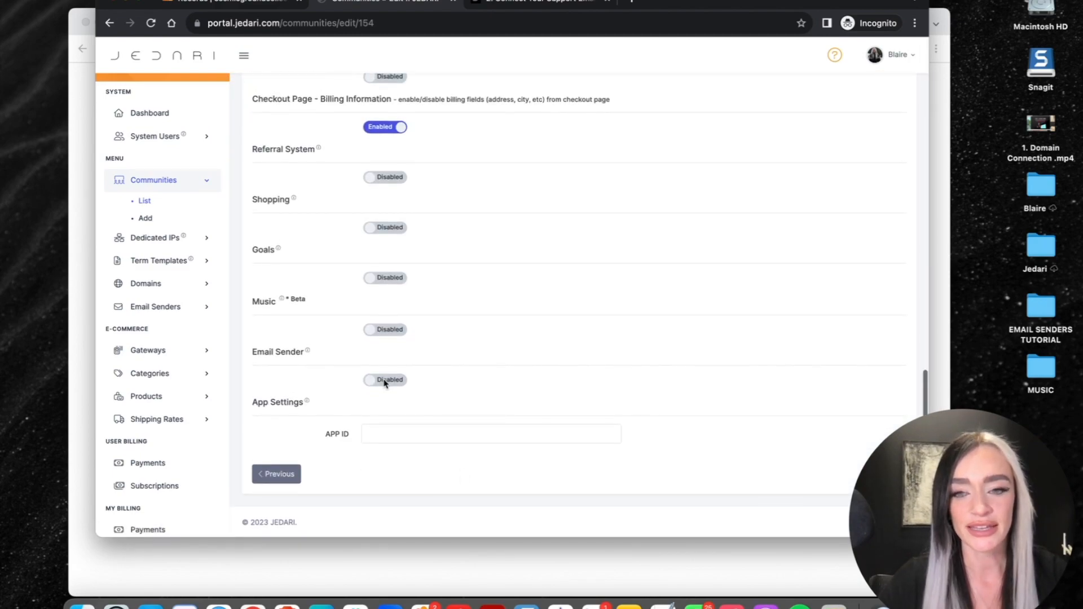
click(385, 381)
click(422, 406)
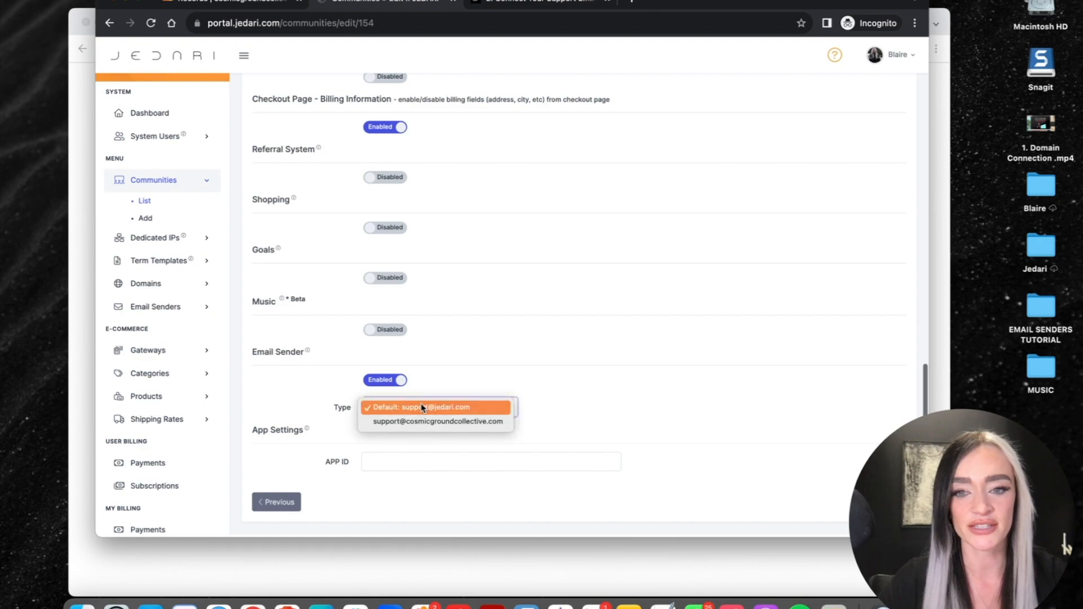
click(440, 422)
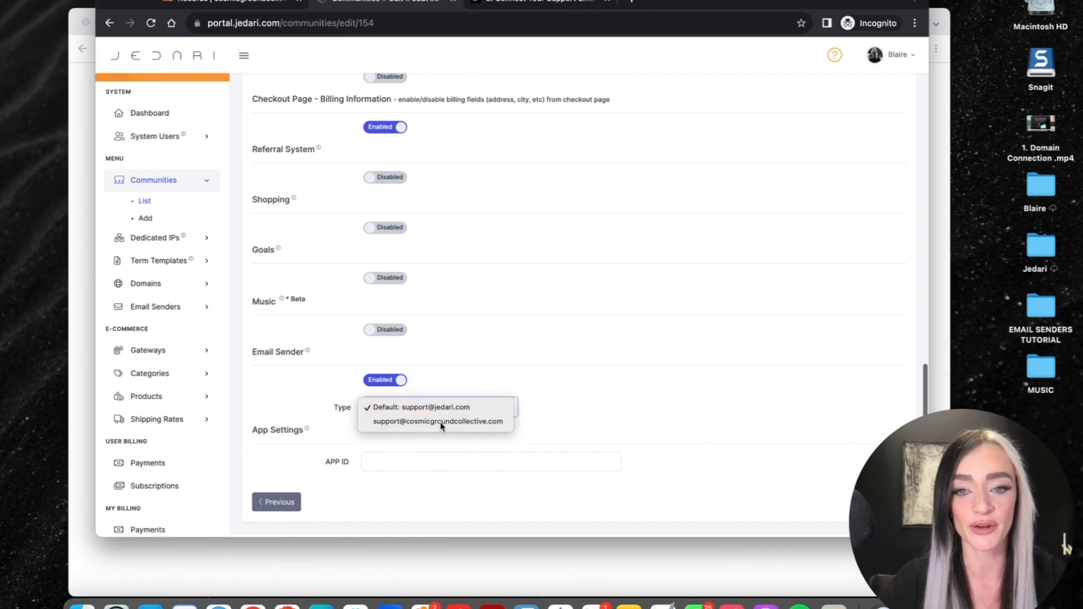
scroll(593, 416, up, 15)
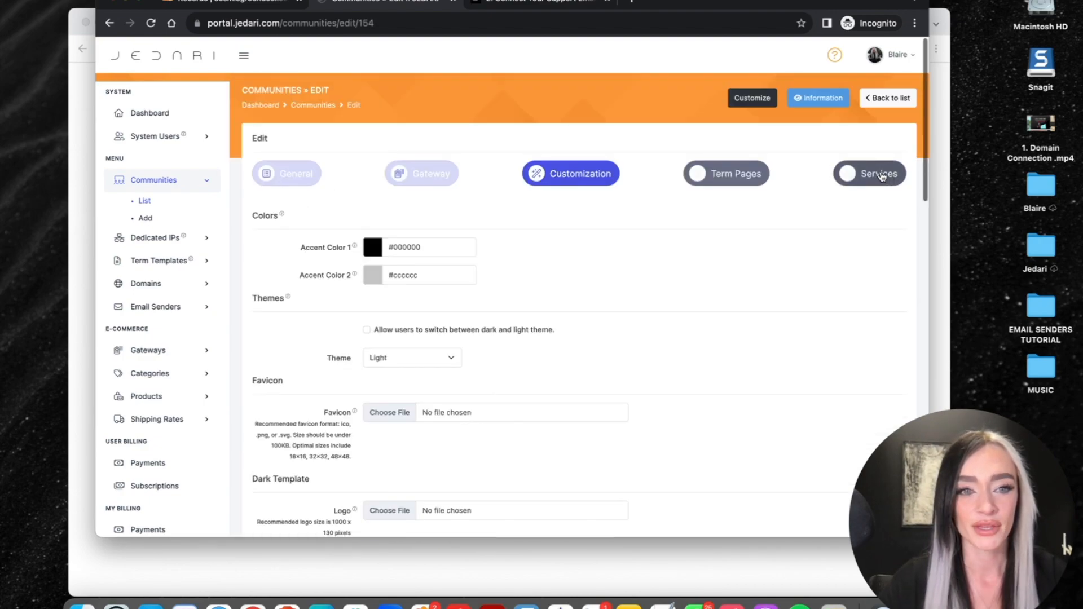
click(868, 174)
click(882, 361)
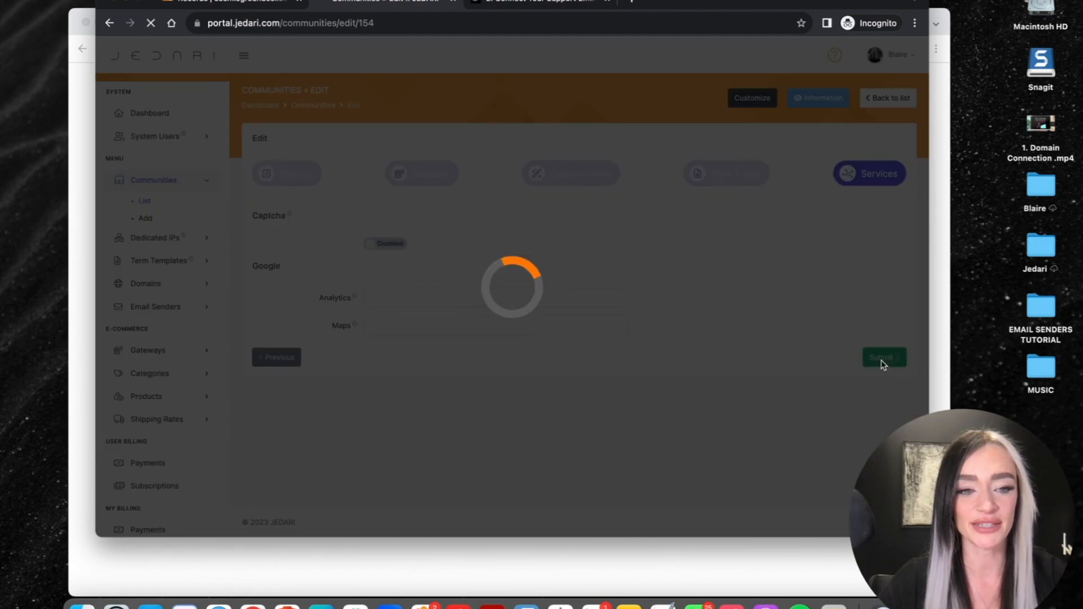